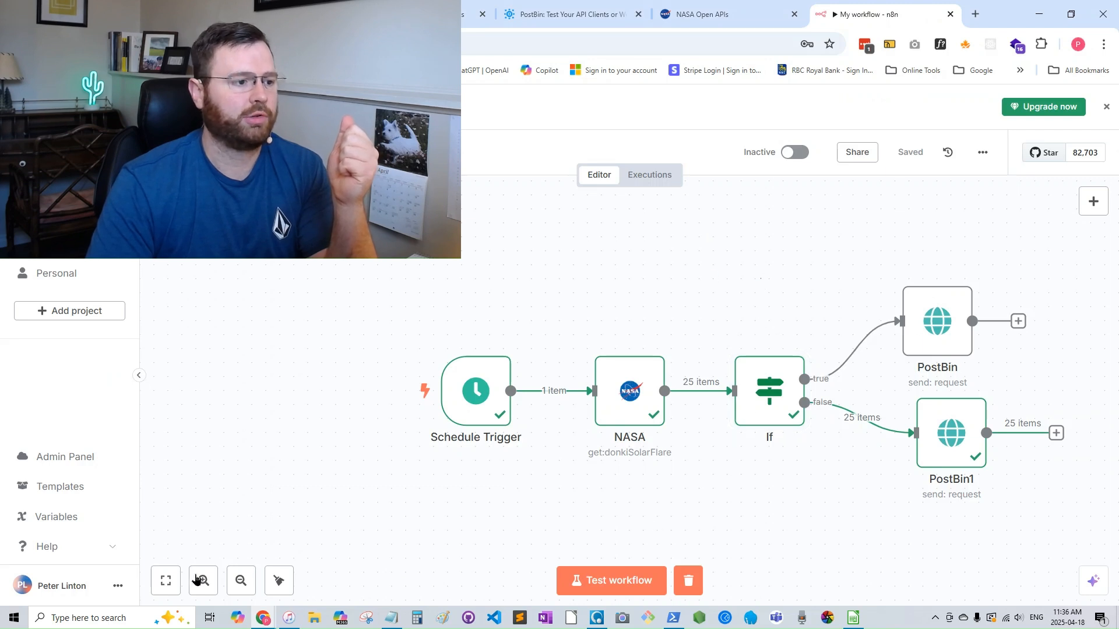
- Examine the example workflow from the Schedule Trigger through the NASA and If nodes to both PostBin branches
click(165, 580)
mouse_move(386, 424)
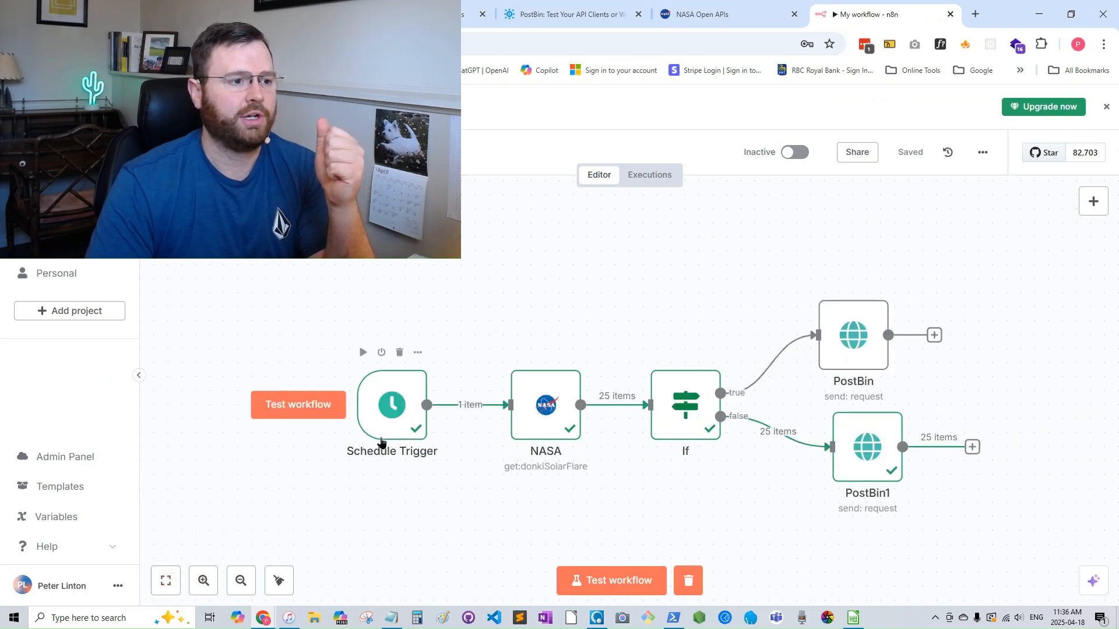
mouse_move(564, 446)
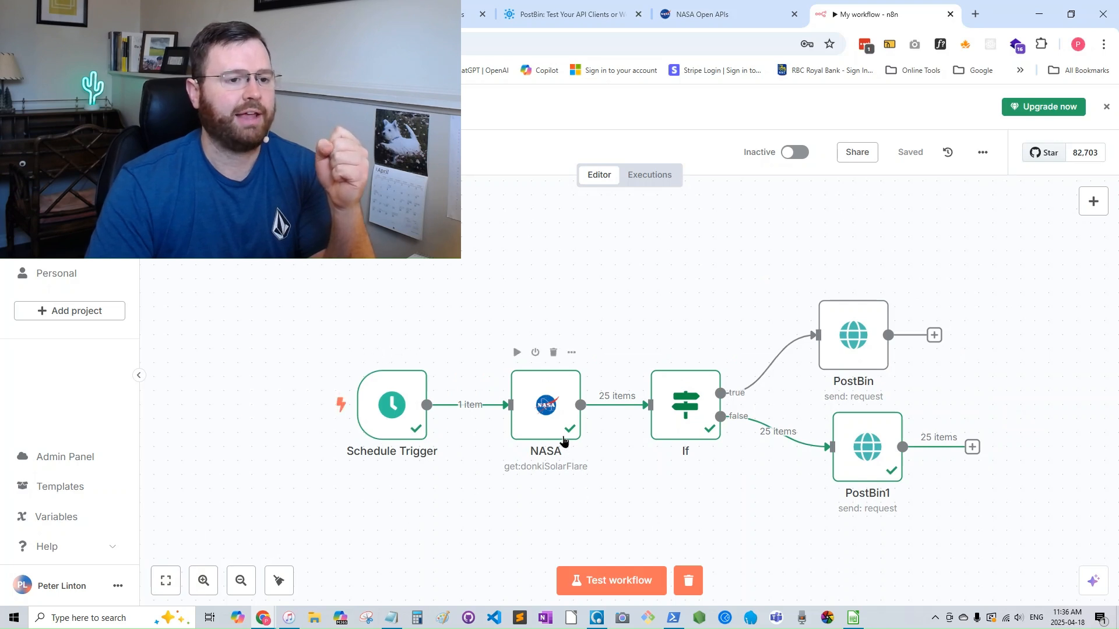
mouse_move(708, 437)
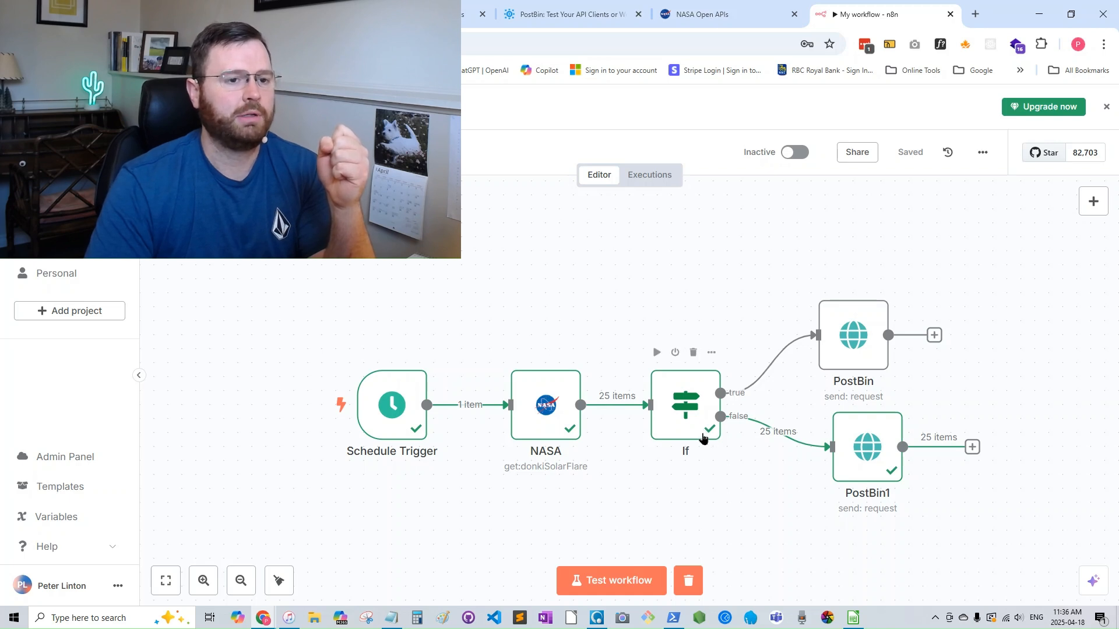
mouse_move(851, 368)
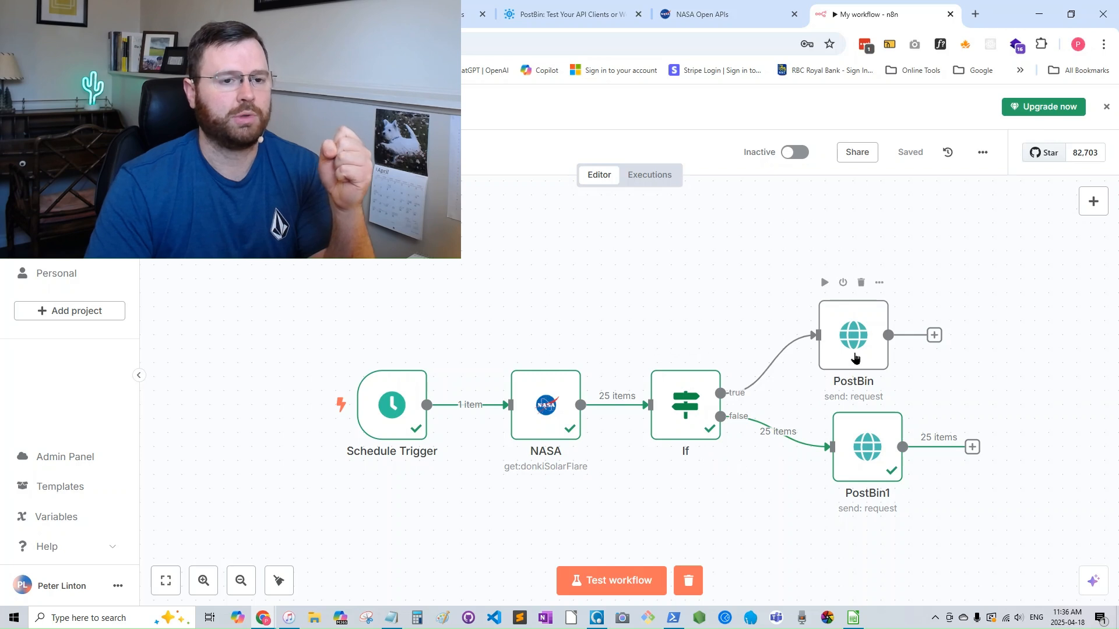
mouse_move(746, 392)
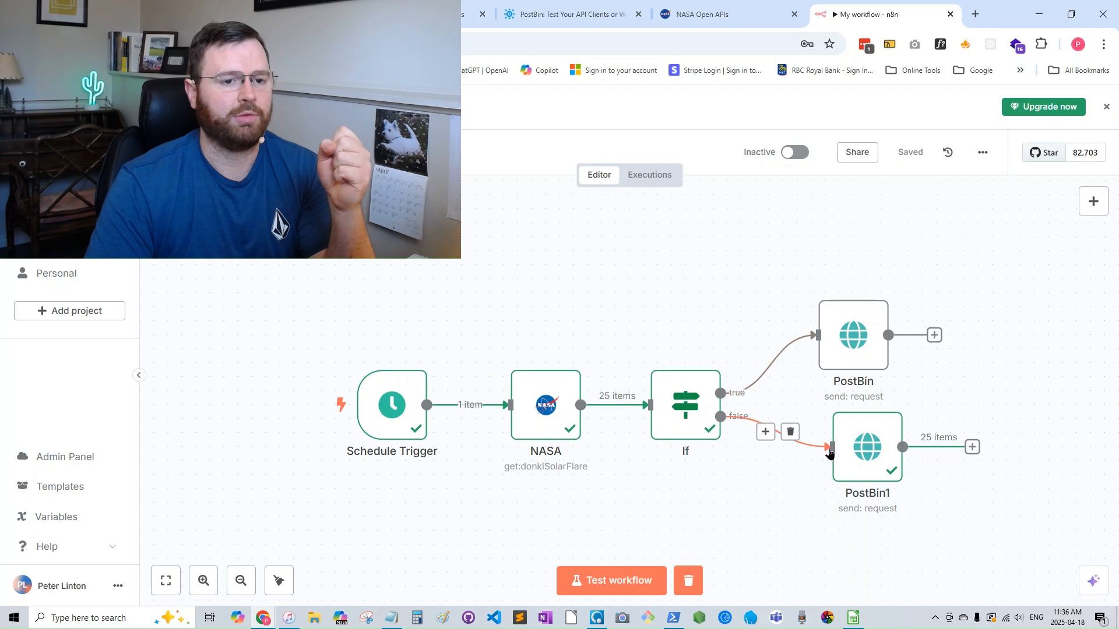
mouse_move(750, 435)
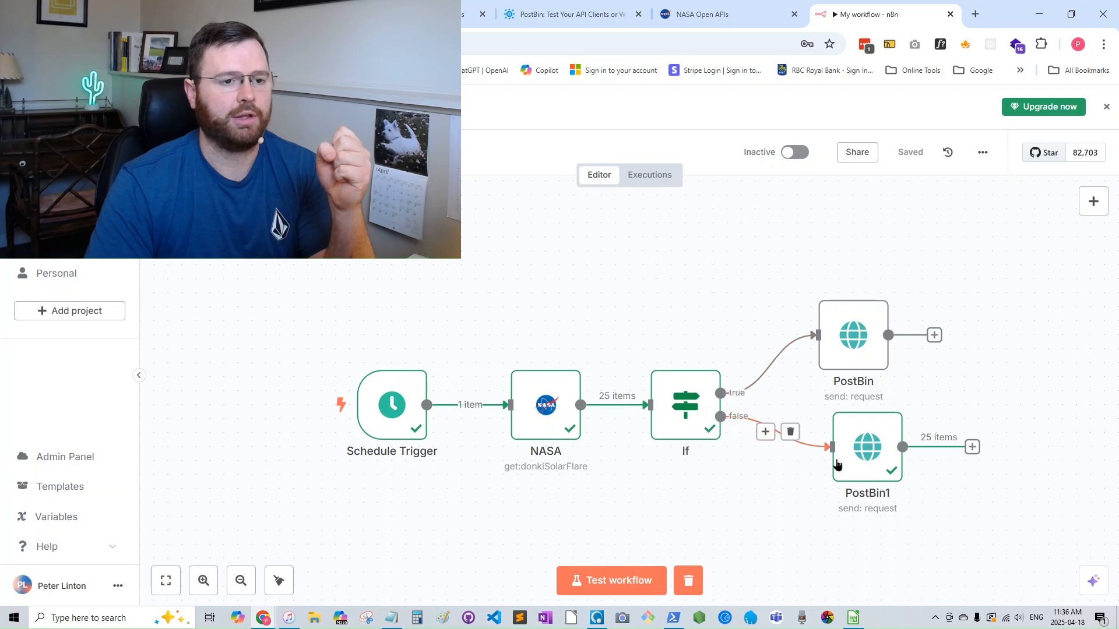
mouse_move(861, 471)
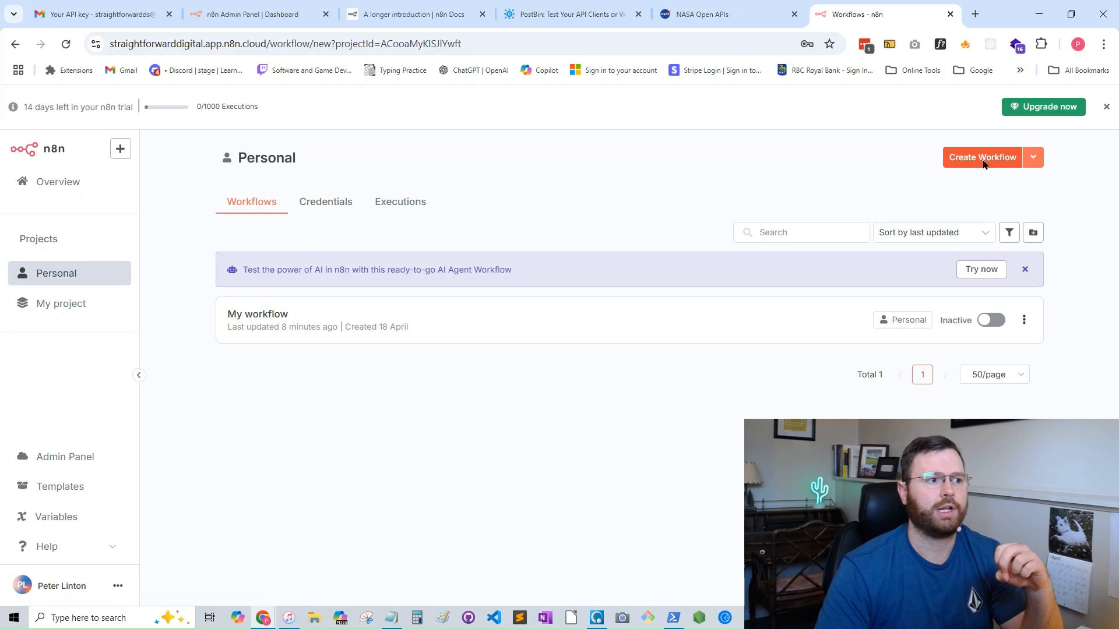
- Create a new workflow and add a Schedule Trigger as its first node
click(982, 158)
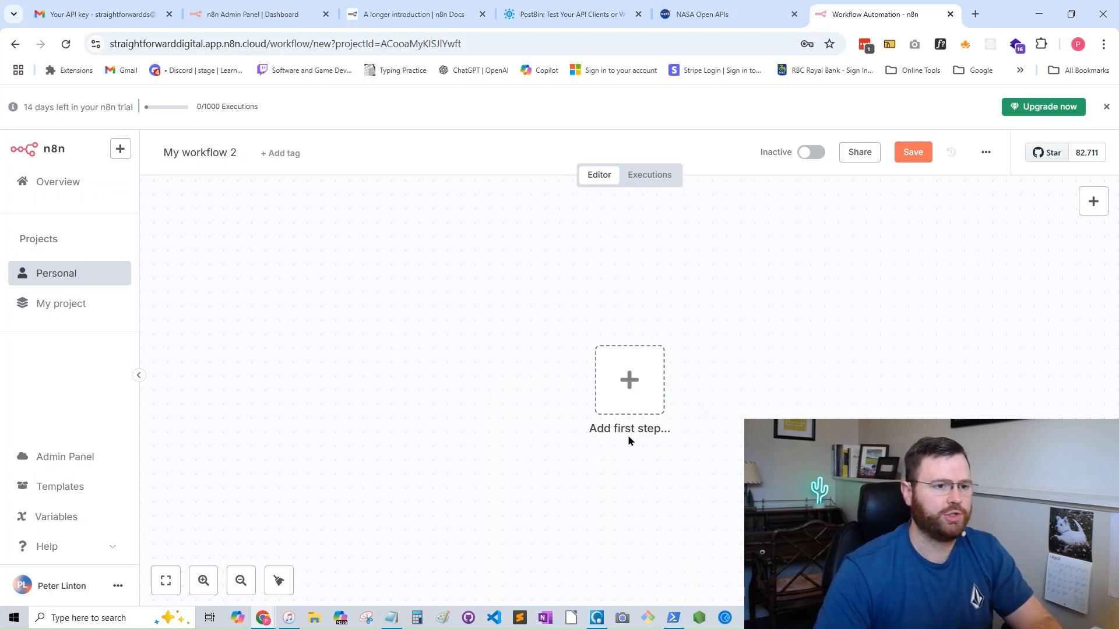
click(630, 382)
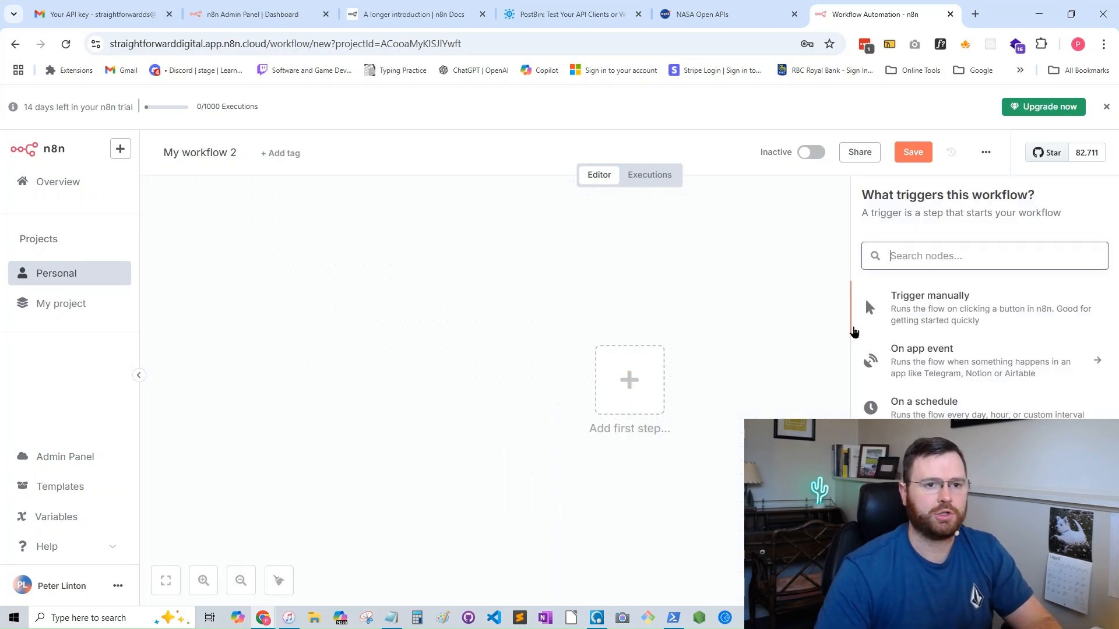
text(scheduke)
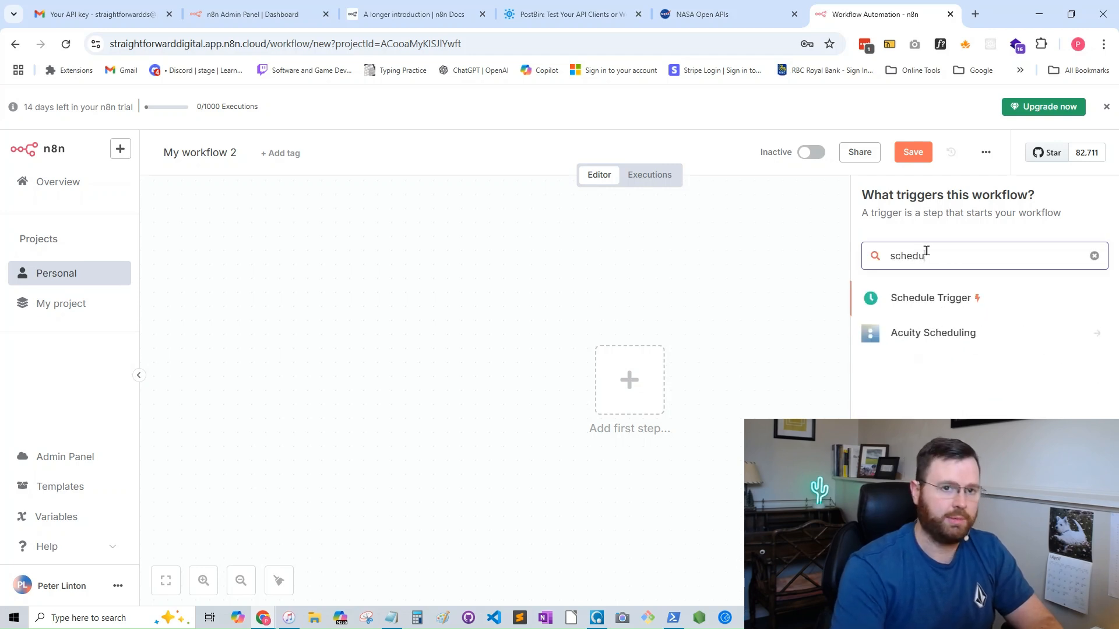
key(BackSpace)
key(BackSpace)
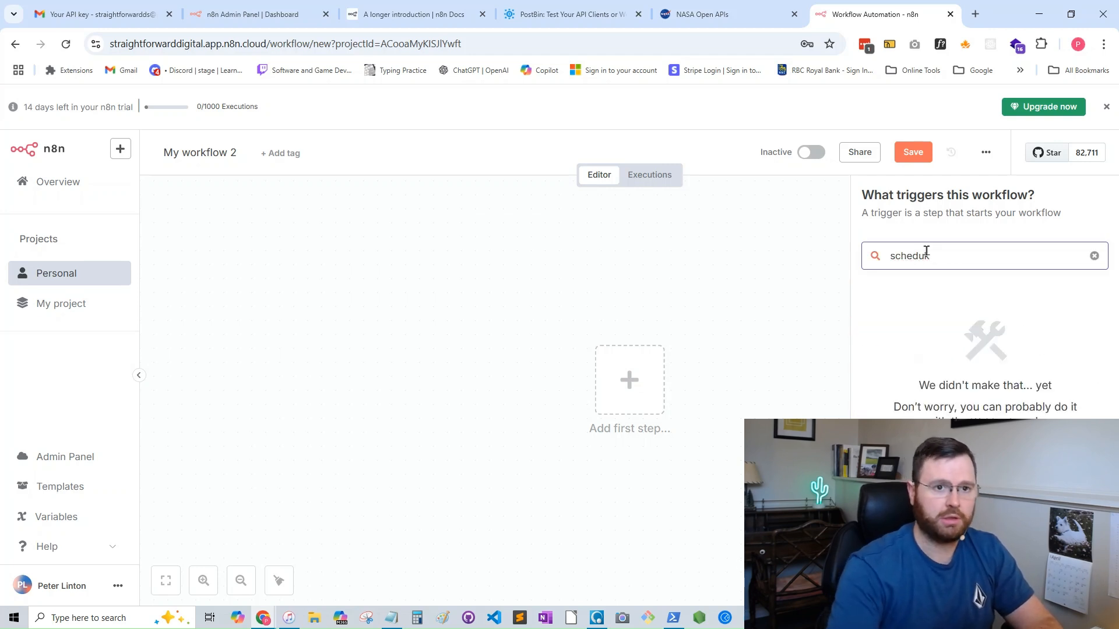
click(925, 294)
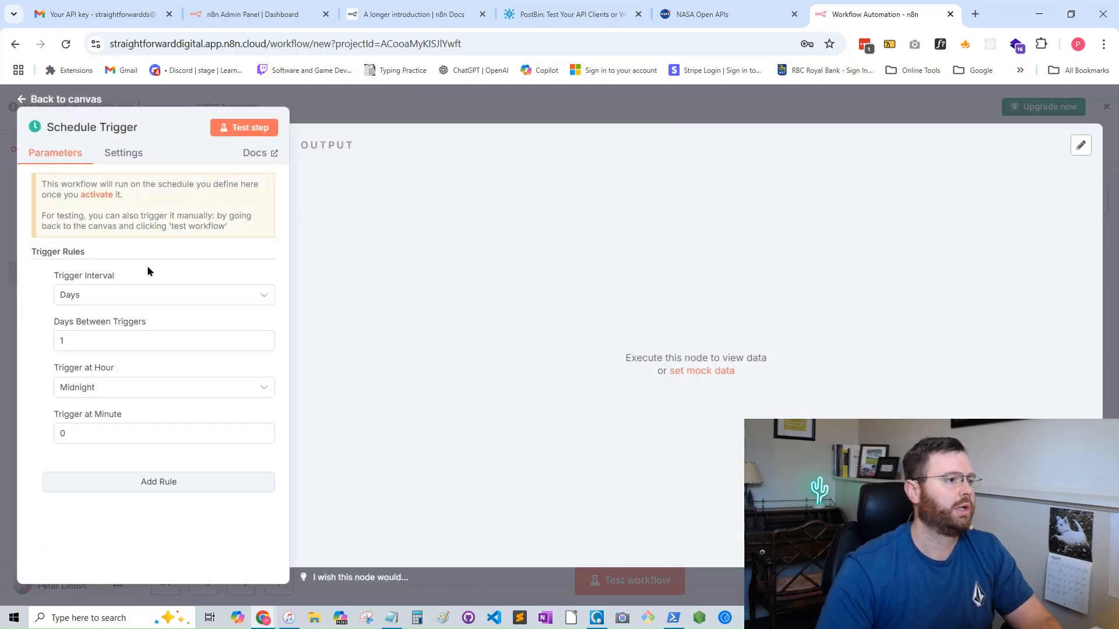
- Set the Schedule Trigger's interval to Weeks, with Monday as the only trigger weekday
click(159, 299)
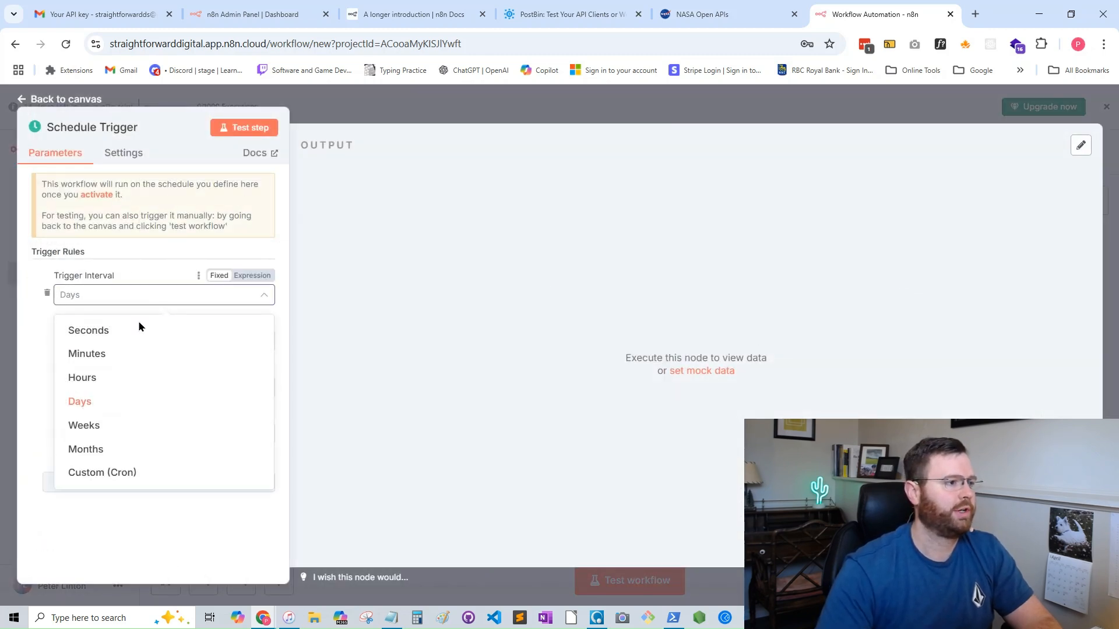
click(102, 429)
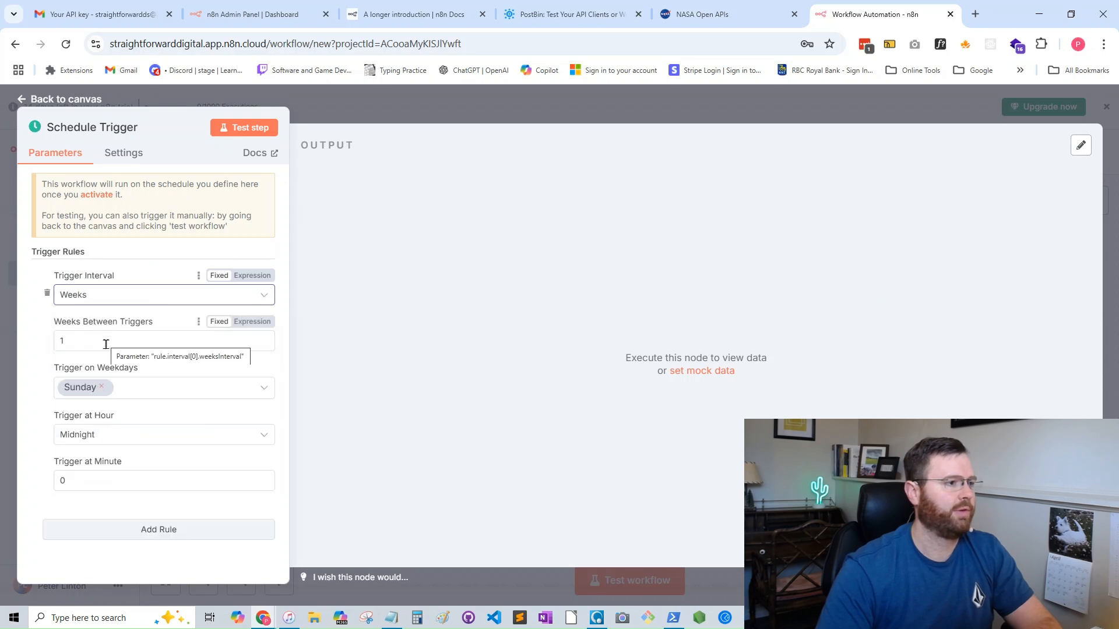
click(102, 387)
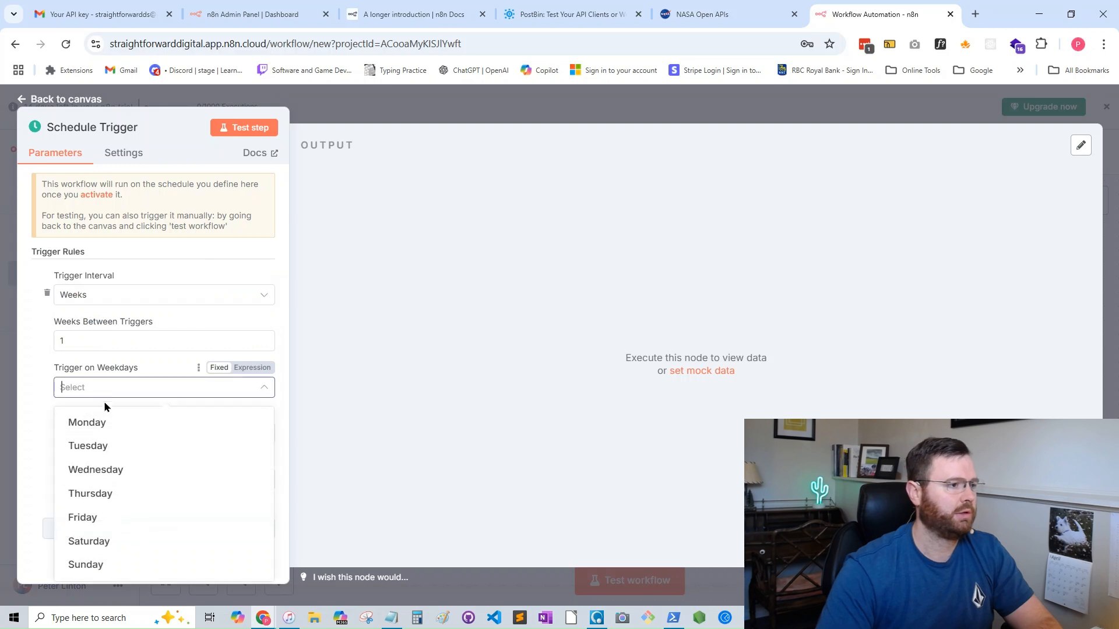
click(106, 423)
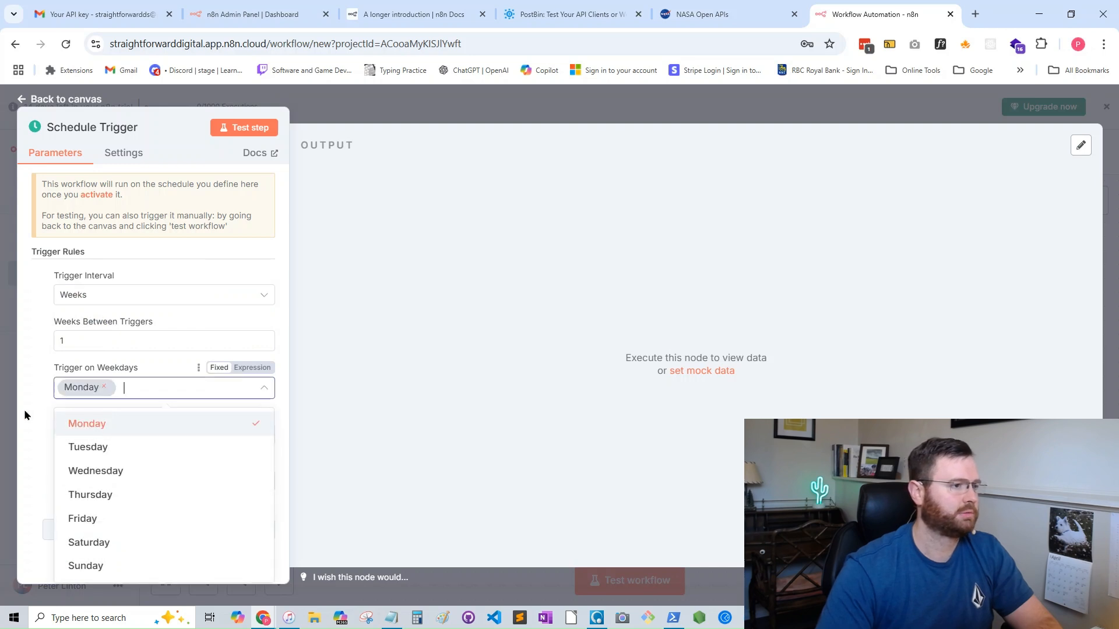
click(24, 415)
- Set the Schedule Trigger's hour to 9am and return to the canvas
click(125, 435)
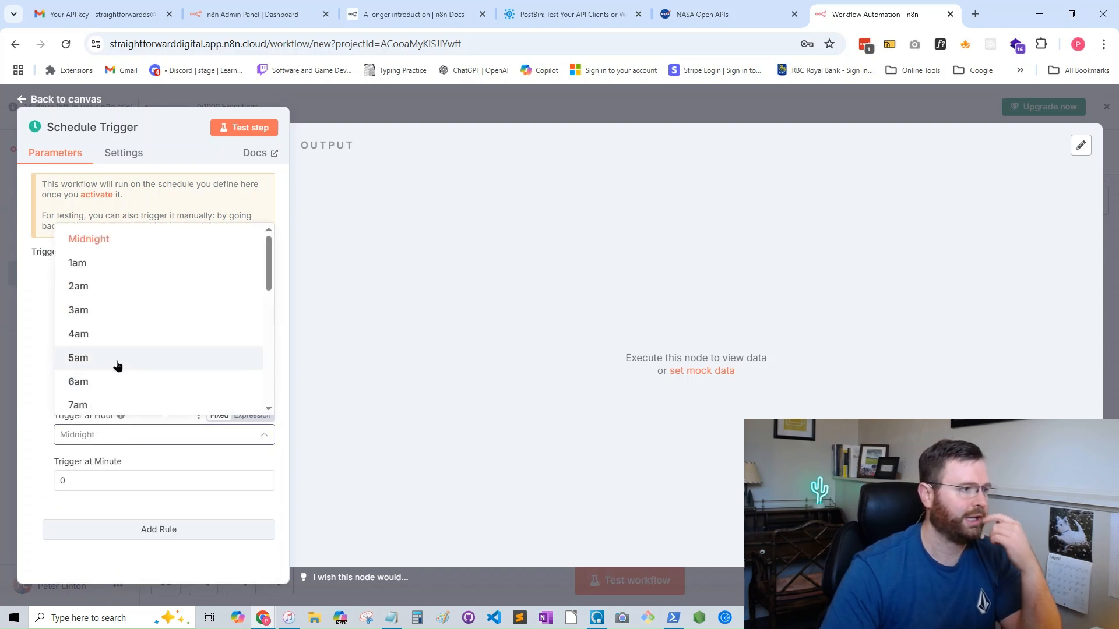
scroll(118, 363, down, 3)
scroll(111, 359, up, 1)
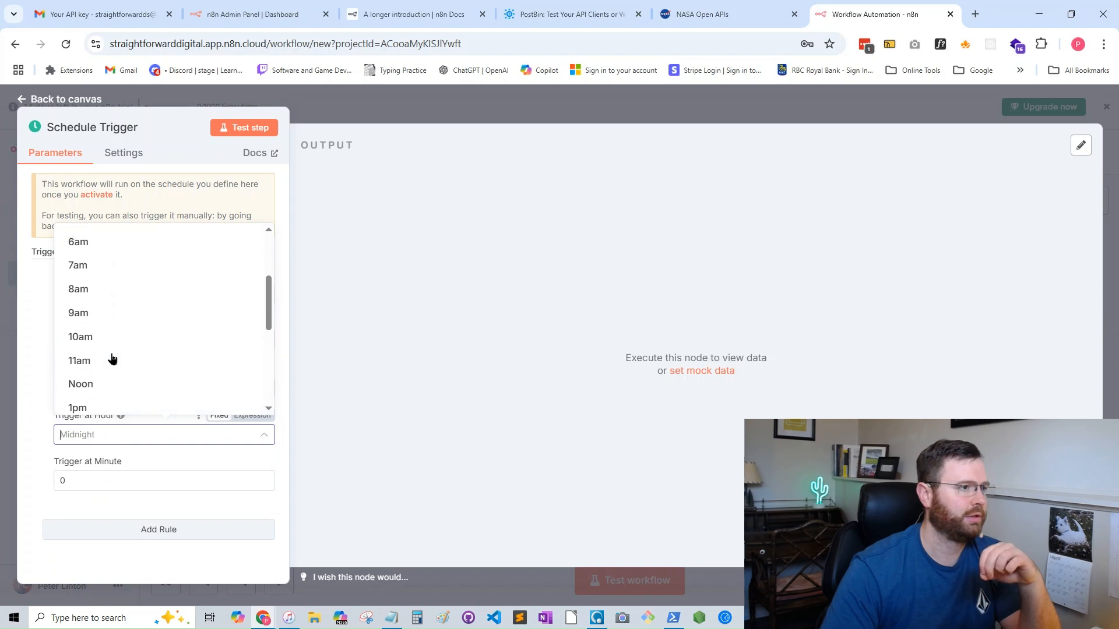
click(99, 318)
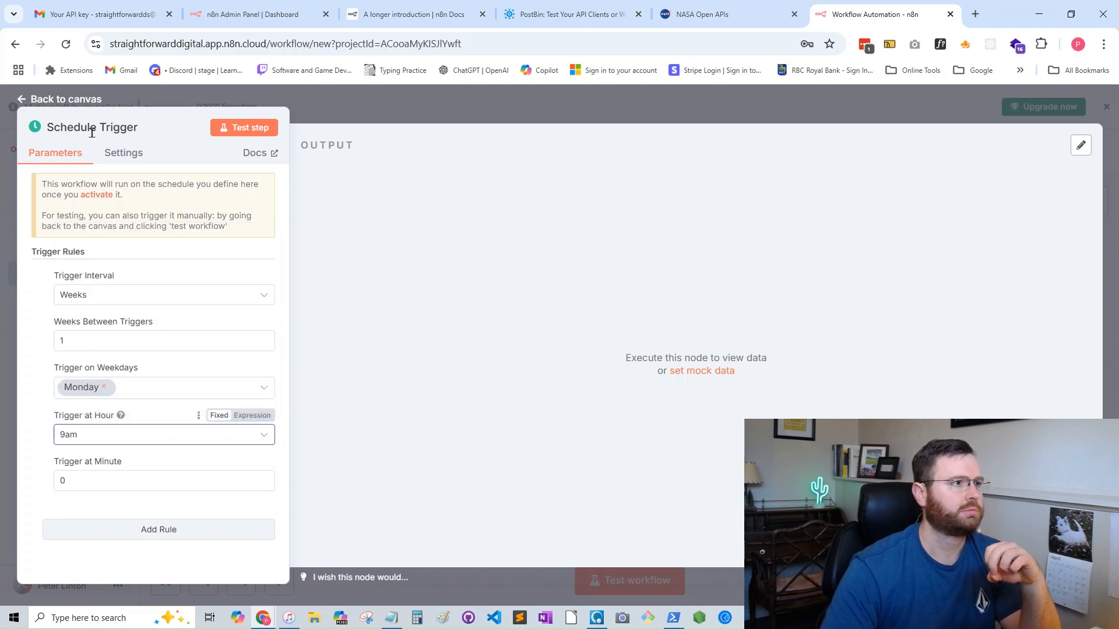
click(25, 99)
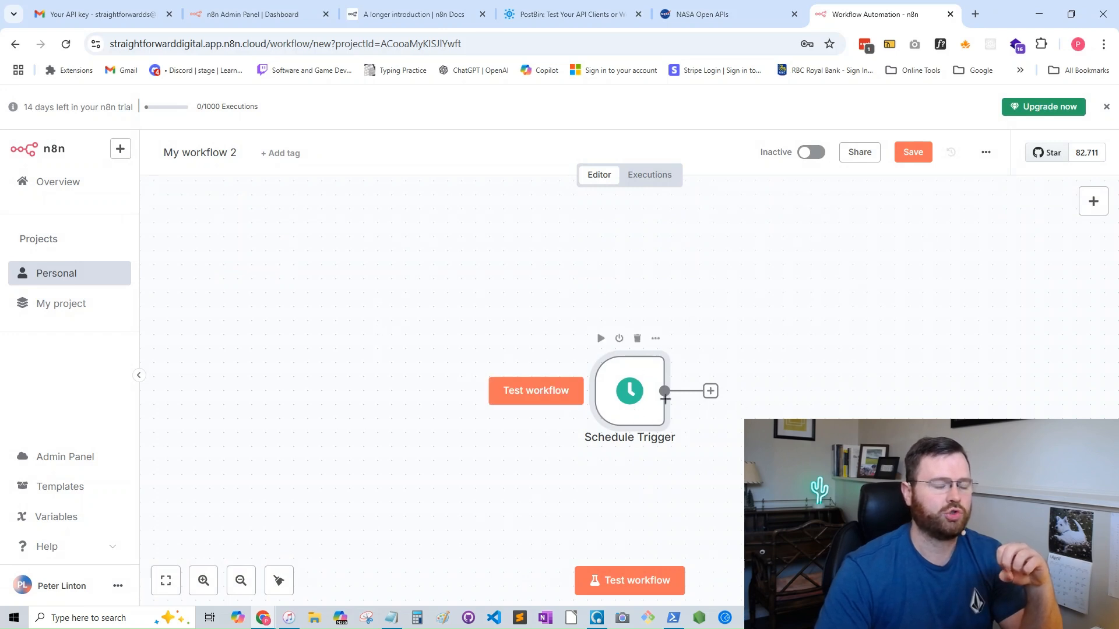
- Add a NASA node after the Schedule Trigger, using the action that gets a DONKI solar flare
click(710, 391)
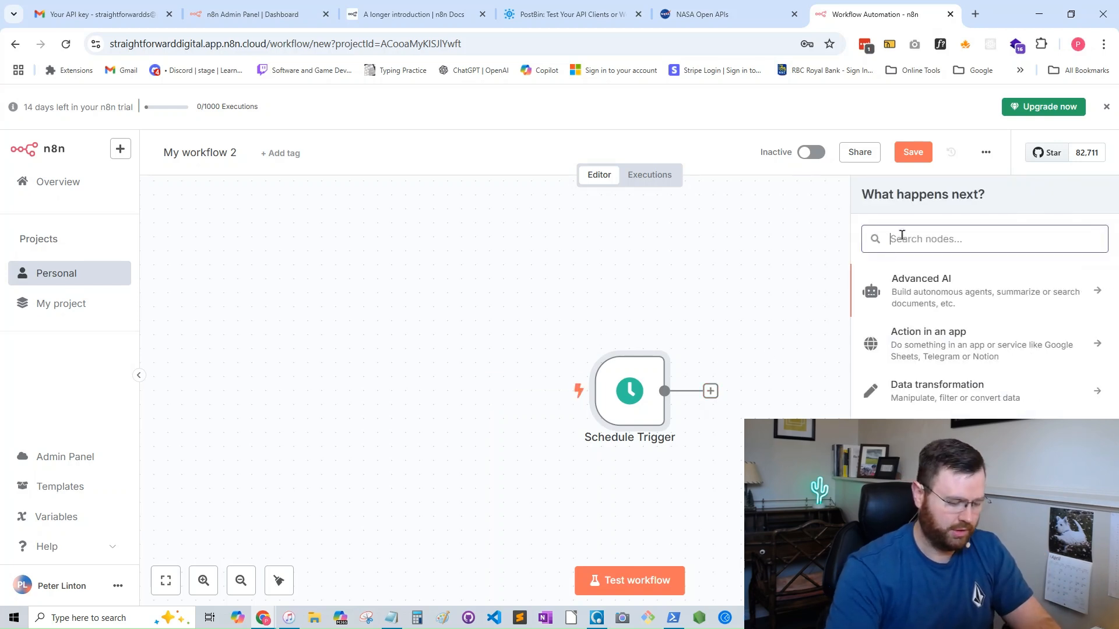
text(nasa)
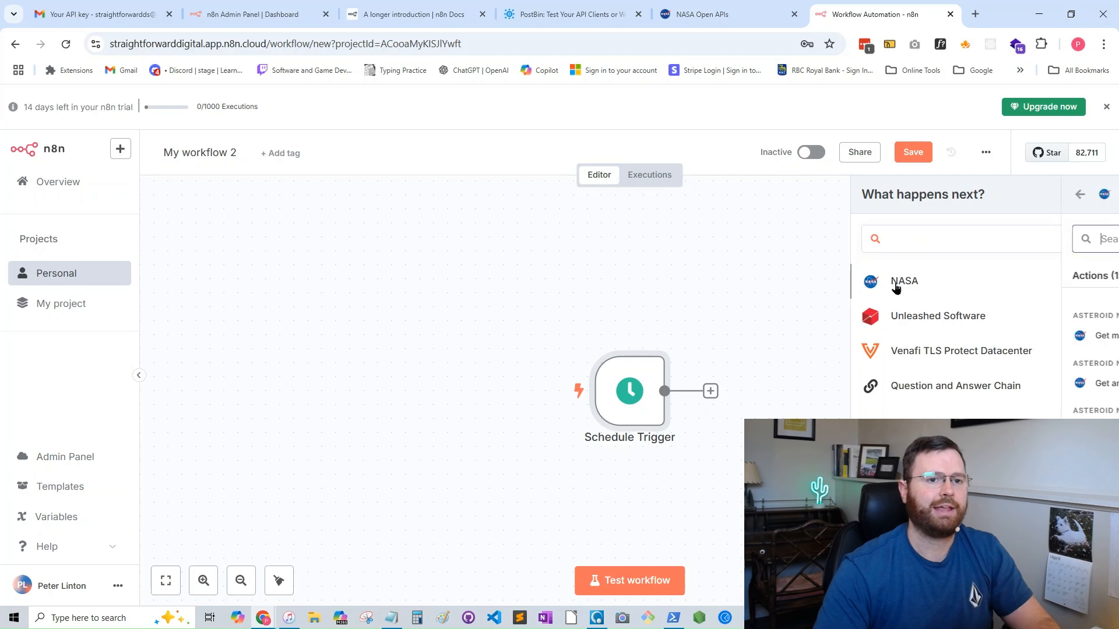
click(895, 284)
scroll(968, 408, down, 2)
scroll(968, 408, down, 2)
scroll(985, 384, down, 1)
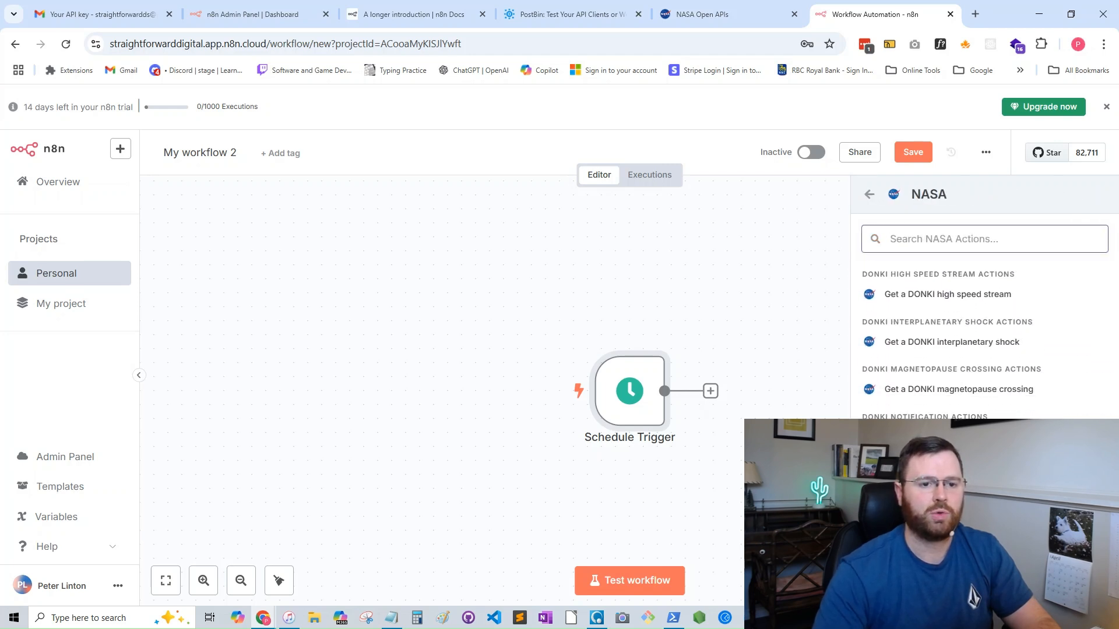
scroll(961, 343, down, 1)
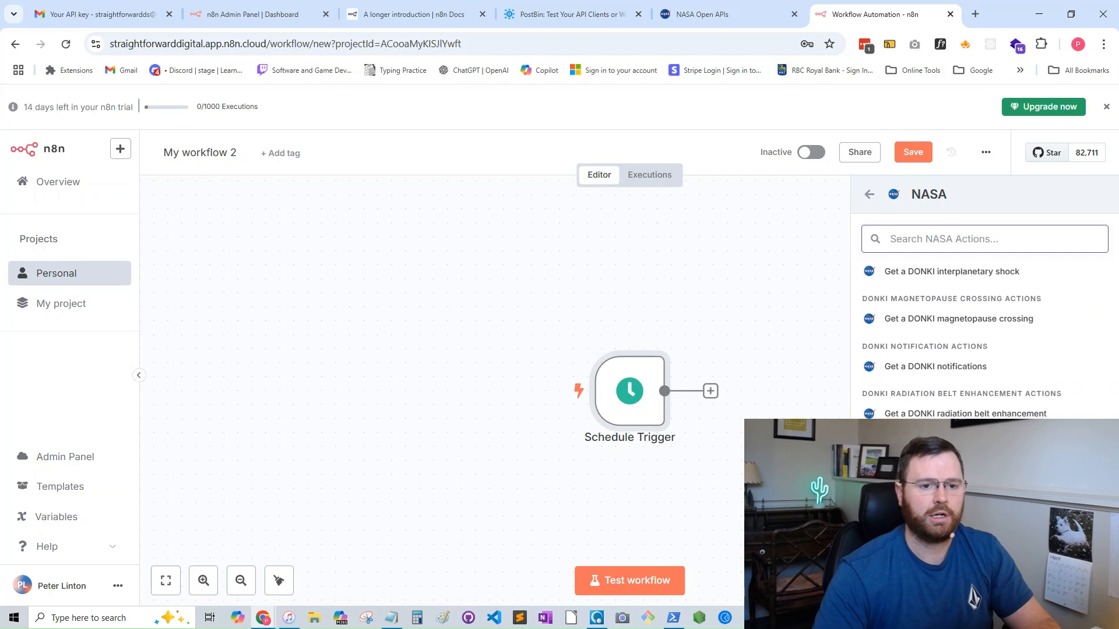
click(938, 509)
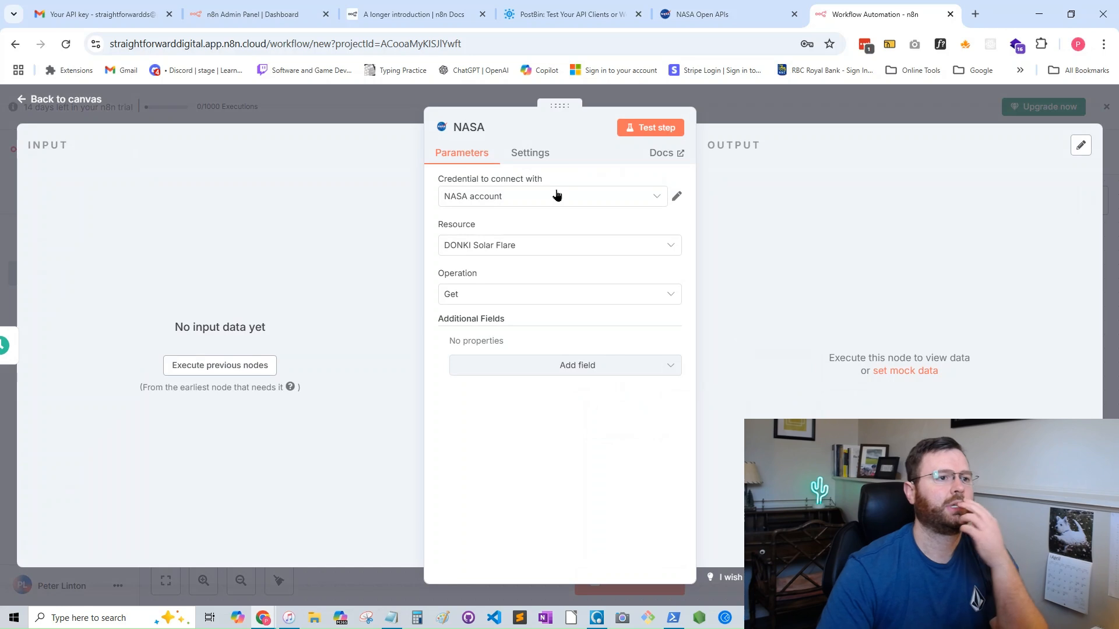
- Review the NASA node's credential options, then find the API key sign-up form on the NASA APIs site through the n8n Docs tutorial
click(658, 201)
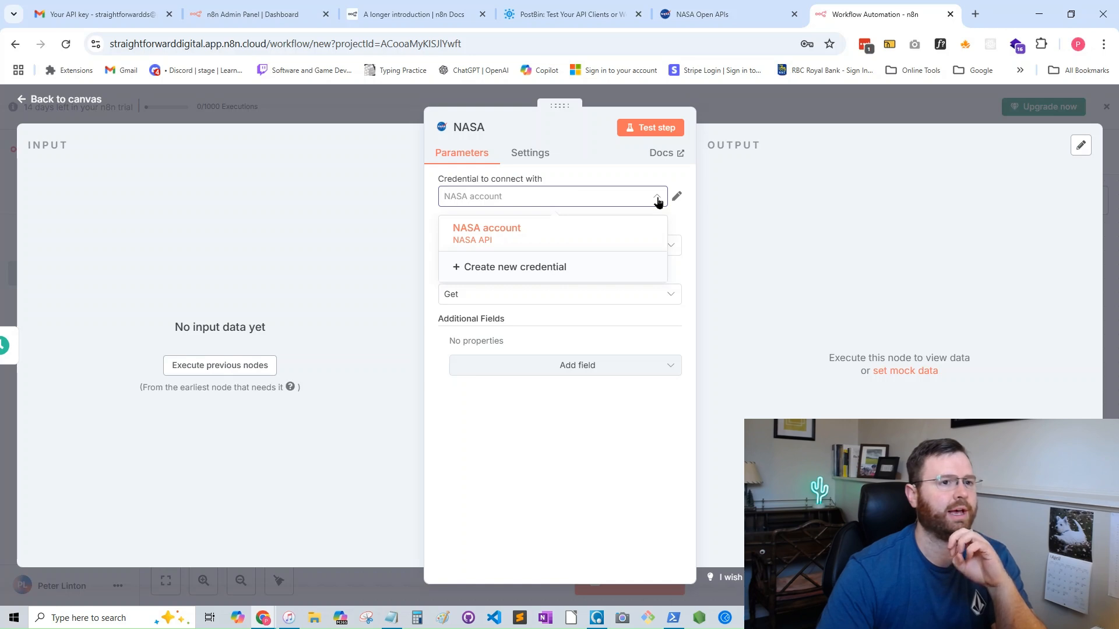
click(658, 202)
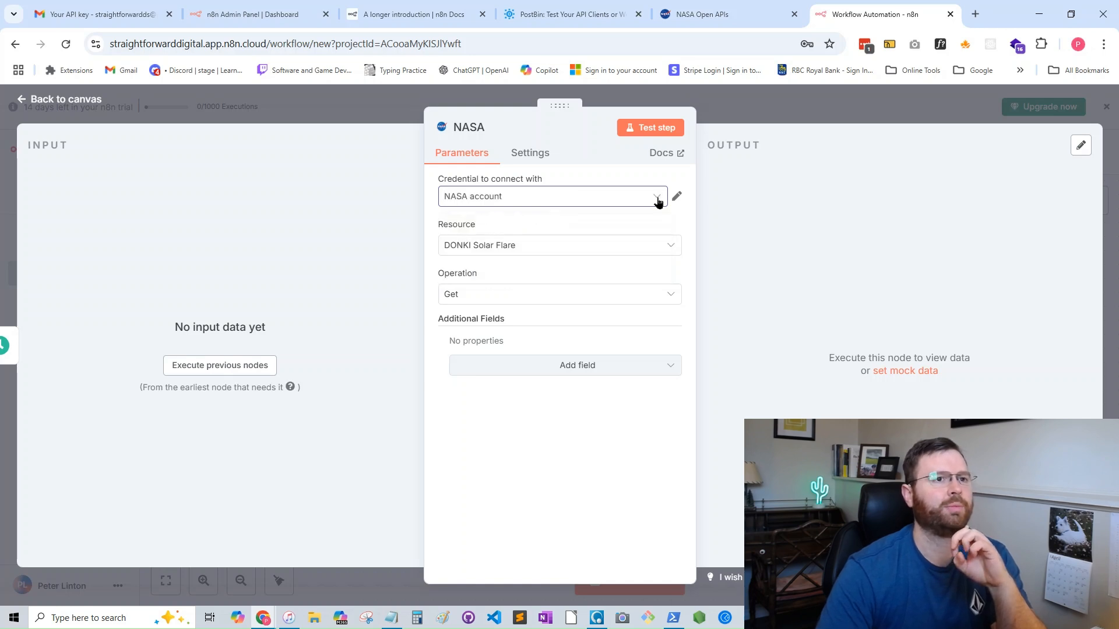
click(698, 20)
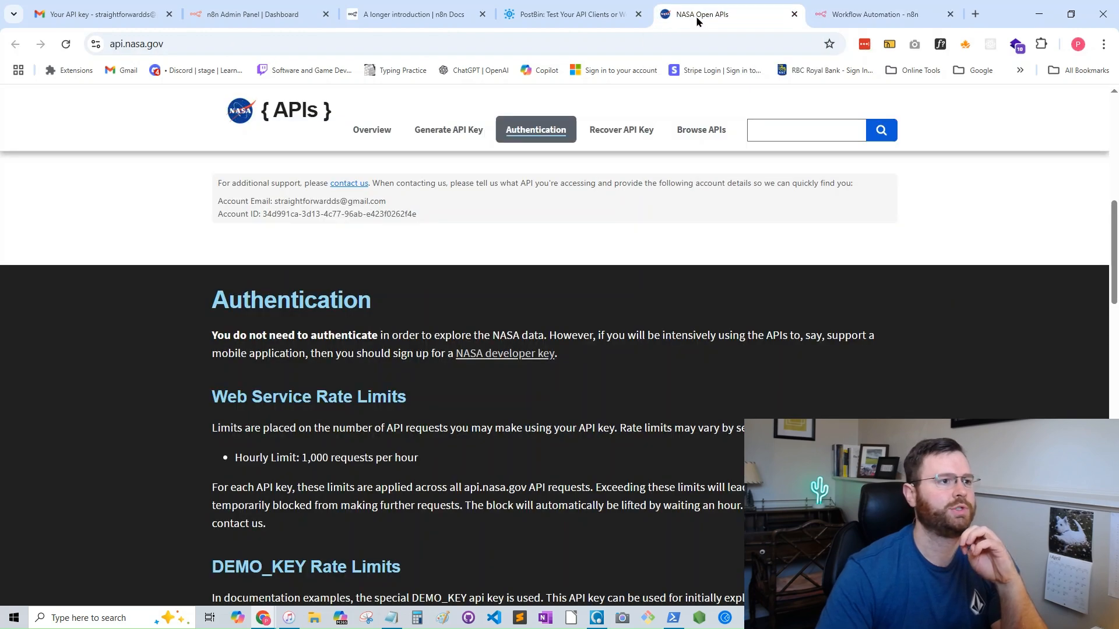
scroll(547, 223, up, 10)
scroll(536, 229, up, 3)
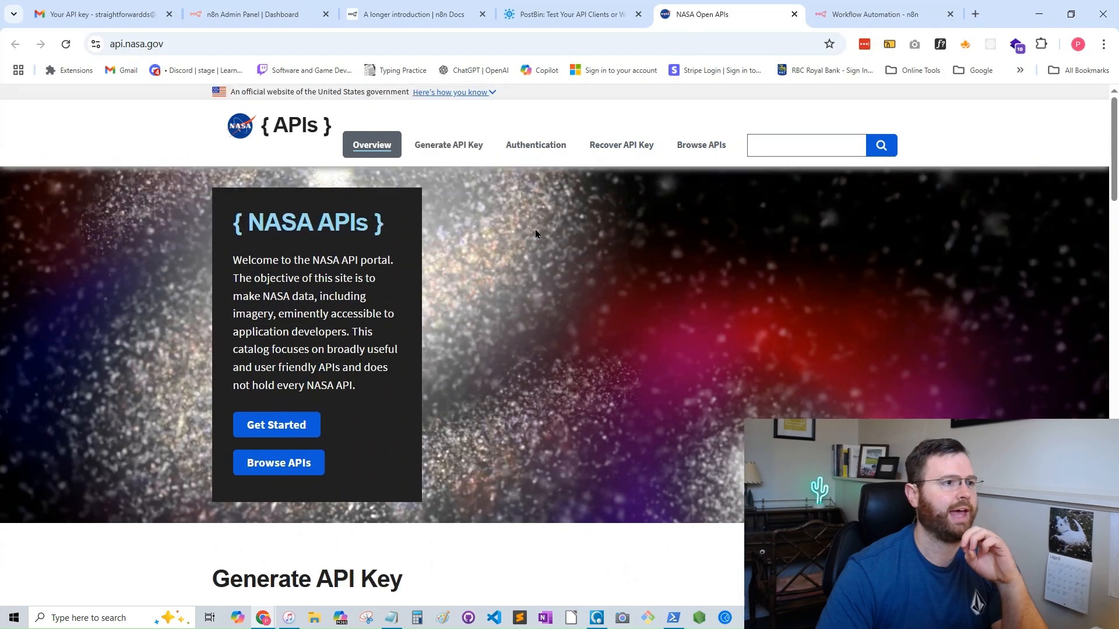
click(415, 14)
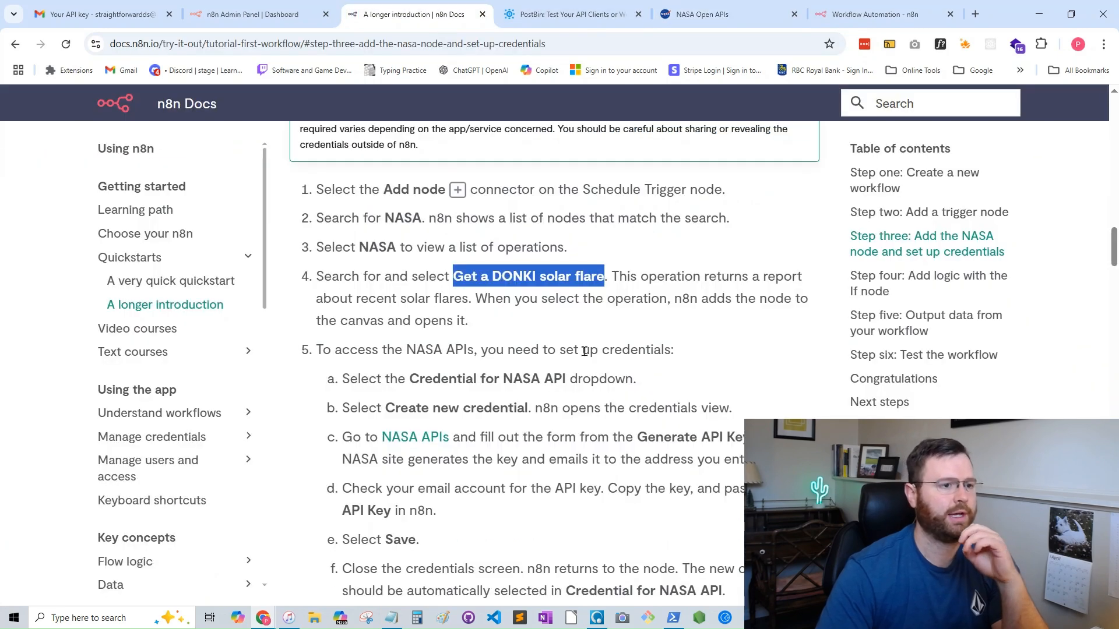
click(416, 441)
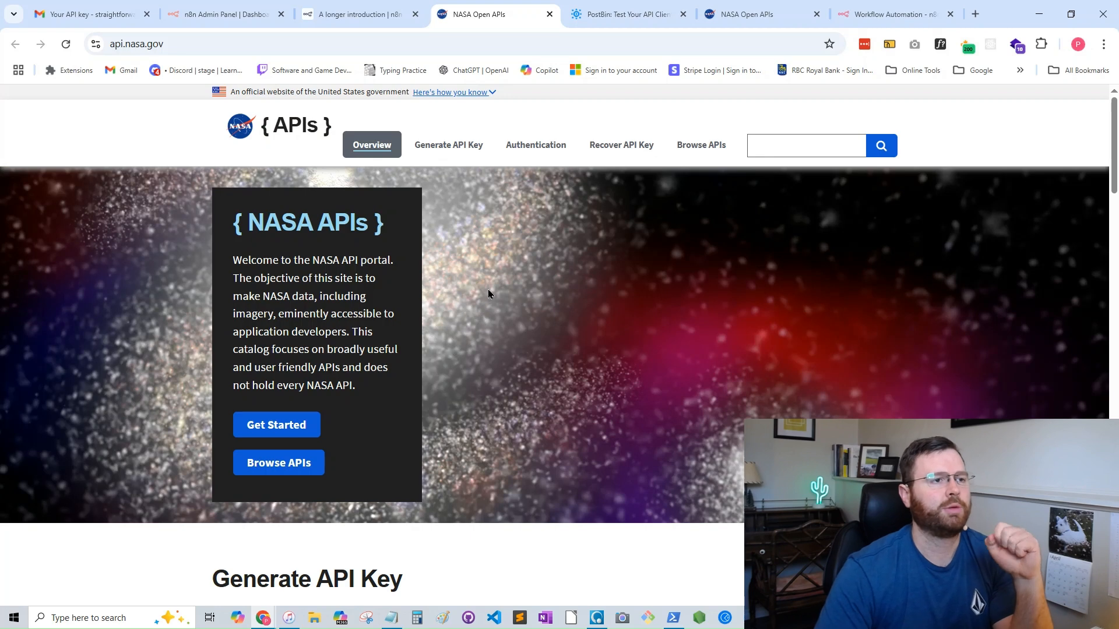
click(452, 144)
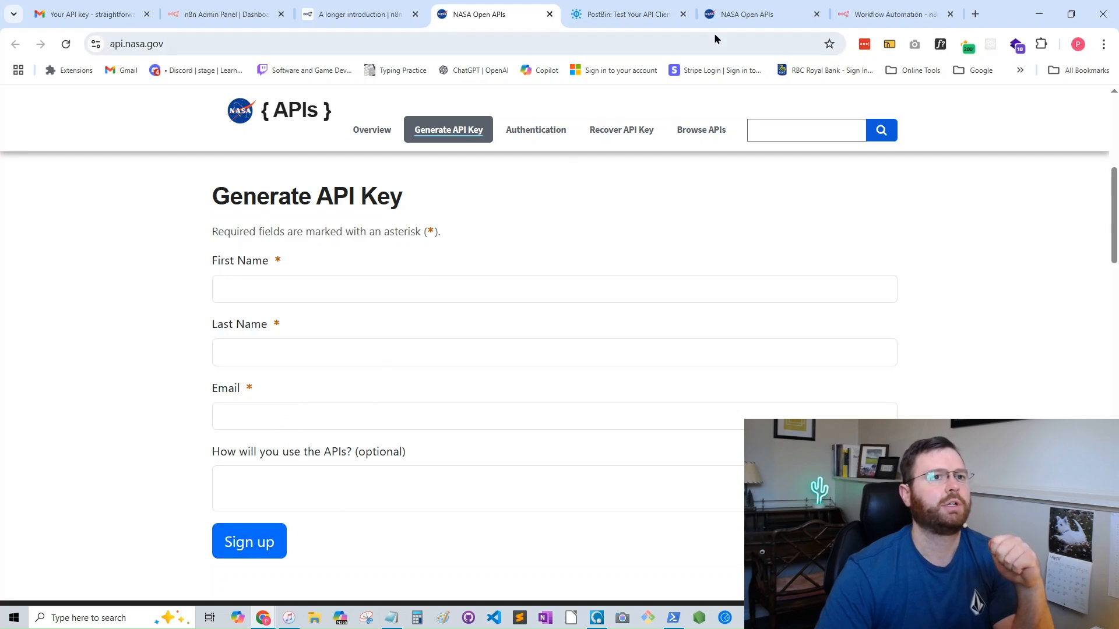
click(886, 15)
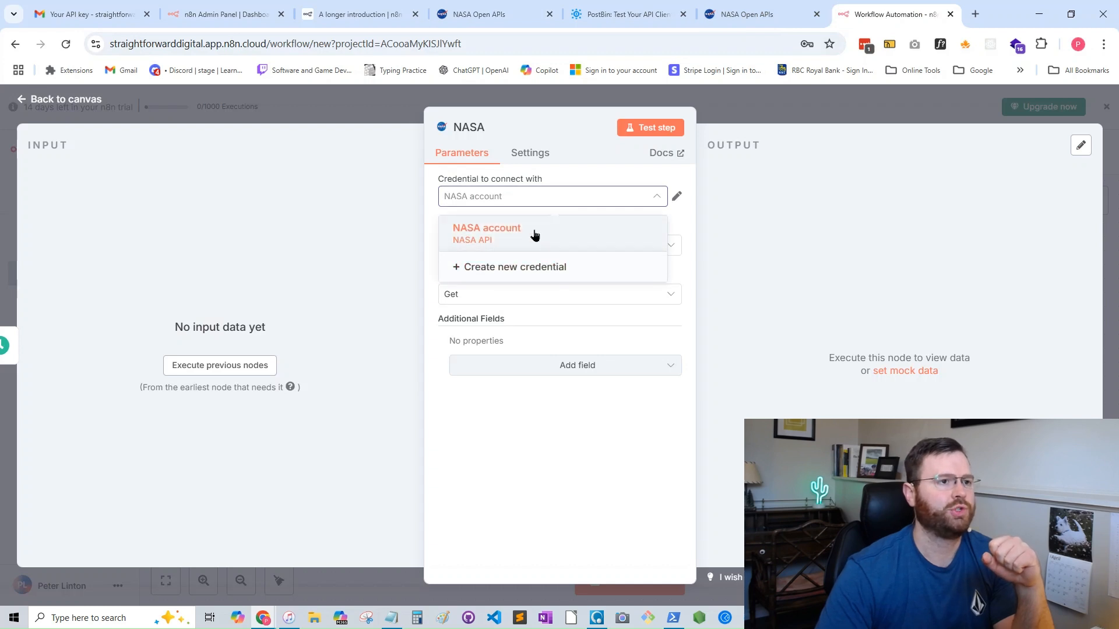
click(520, 269)
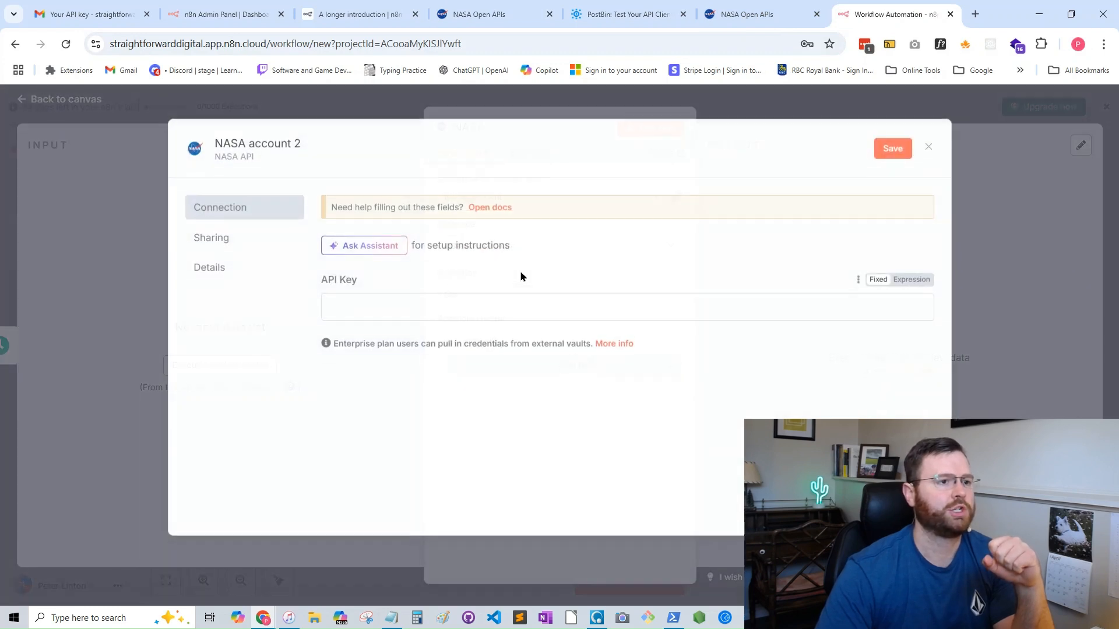
click(367, 306)
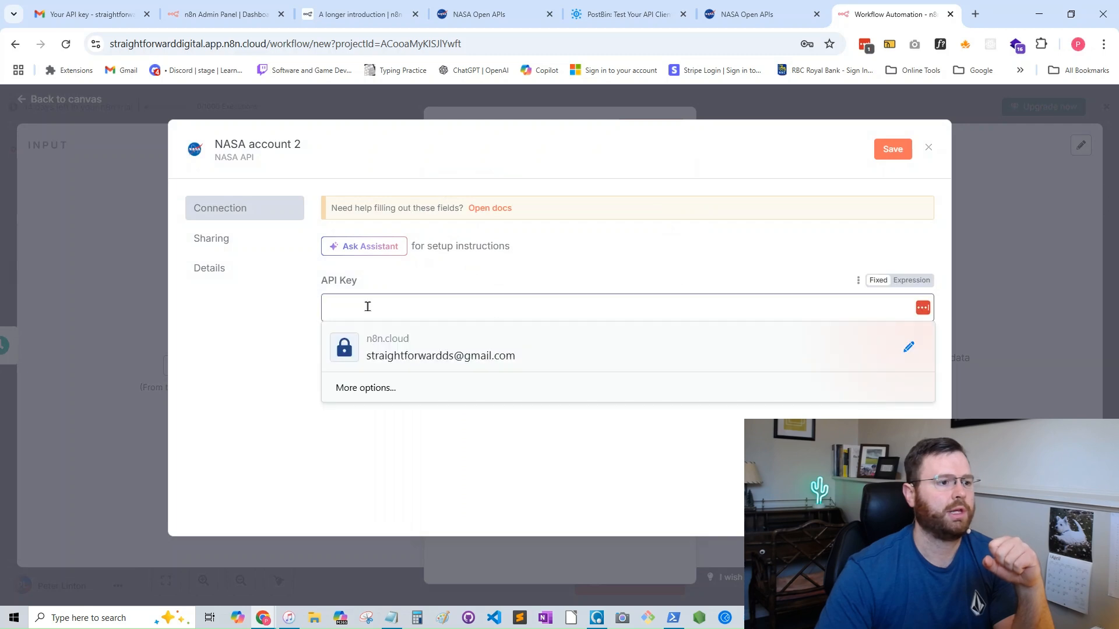
click(929, 149)
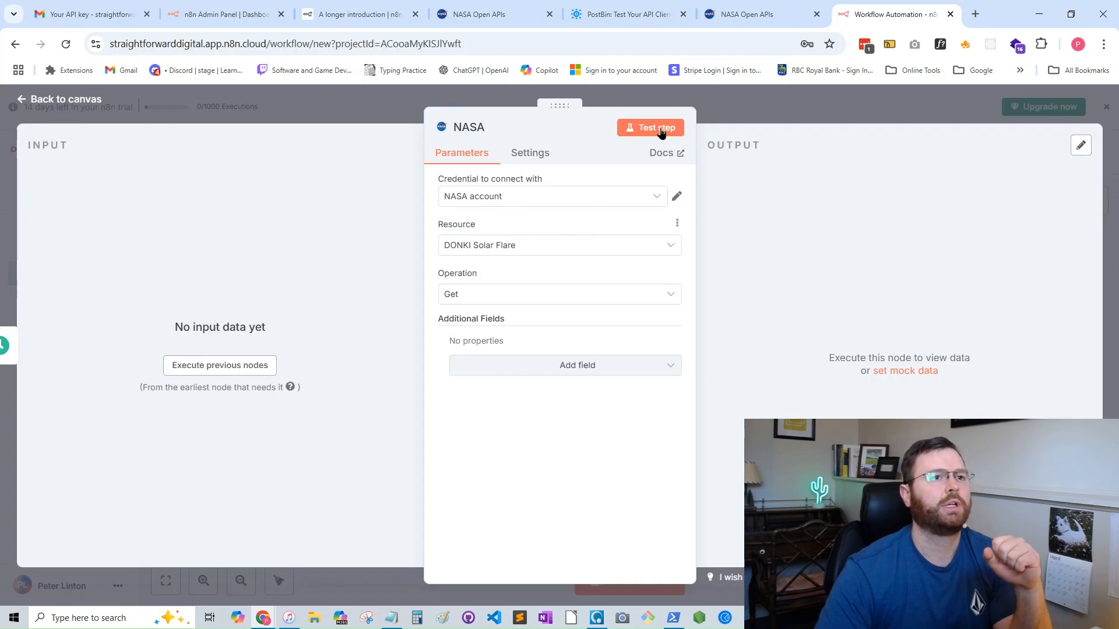
- Add a Start Date field to the NASA node, switch it to an expression and open the full expression editor
click(550, 372)
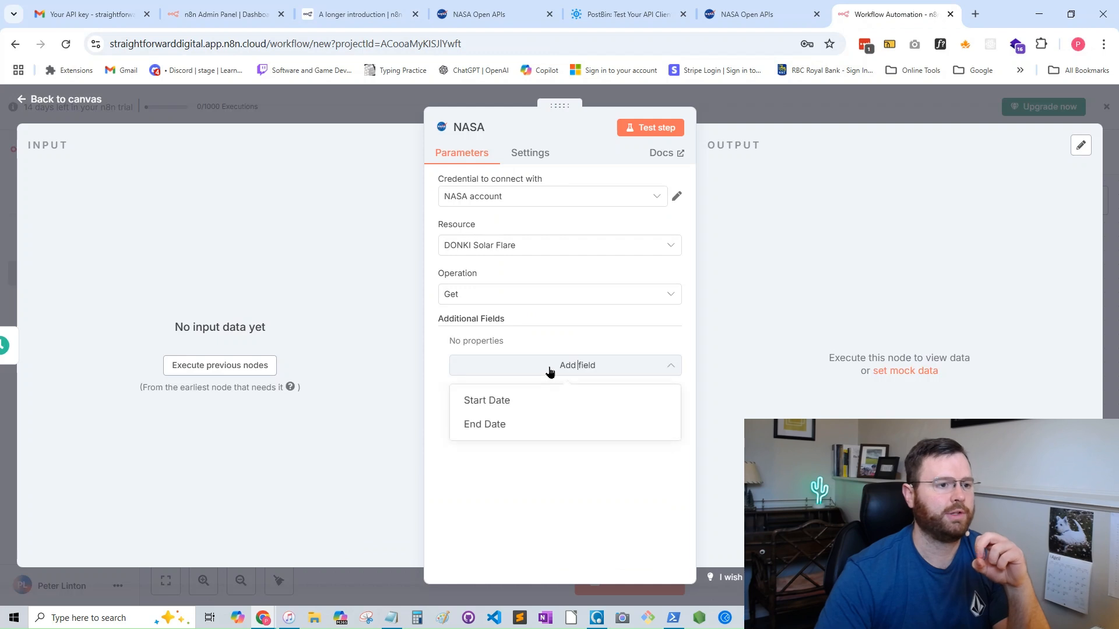
click(532, 402)
click(659, 342)
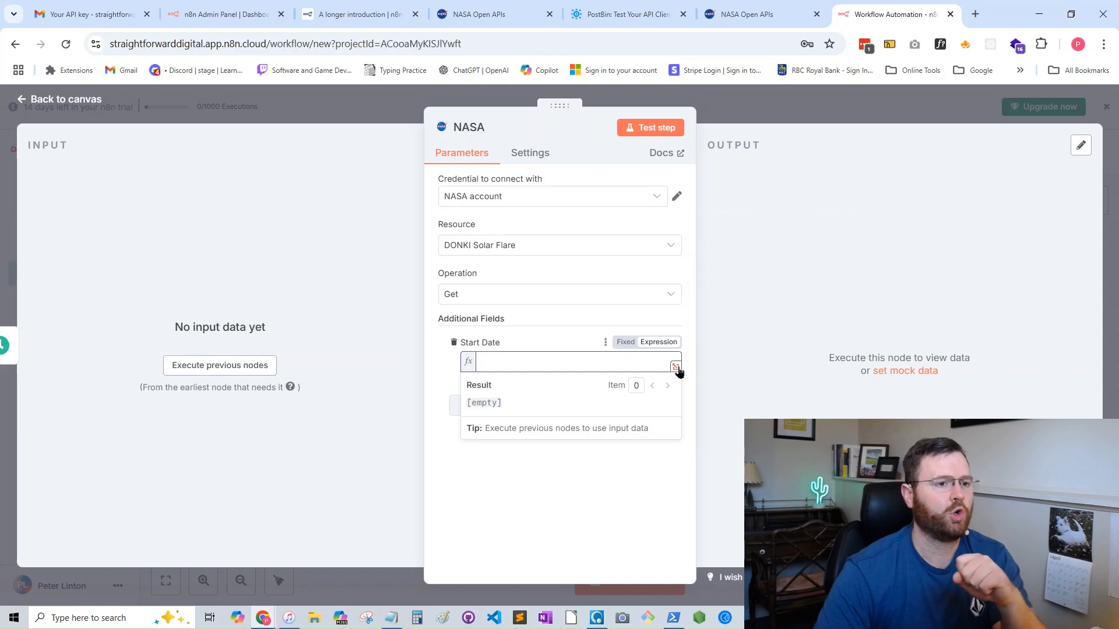
click(676, 368)
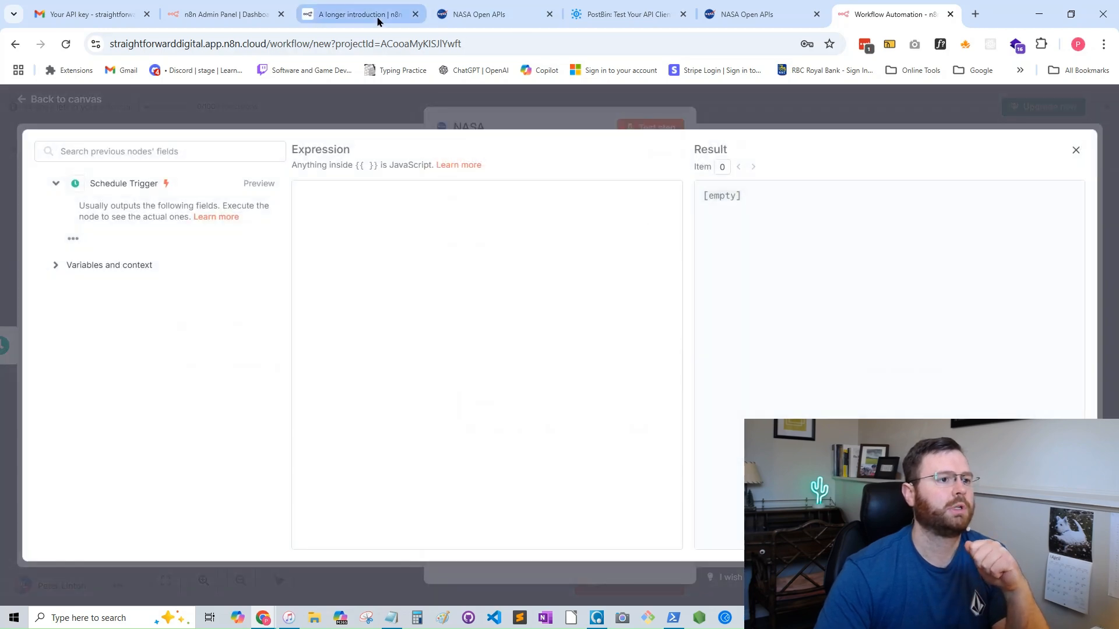
- Copy the expression {{ $today.minus(7, 'days') }} from the n8n Docs tutorial and enter it as the NASA node's Start Date
click(361, 14)
scroll(523, 354, down, 1)
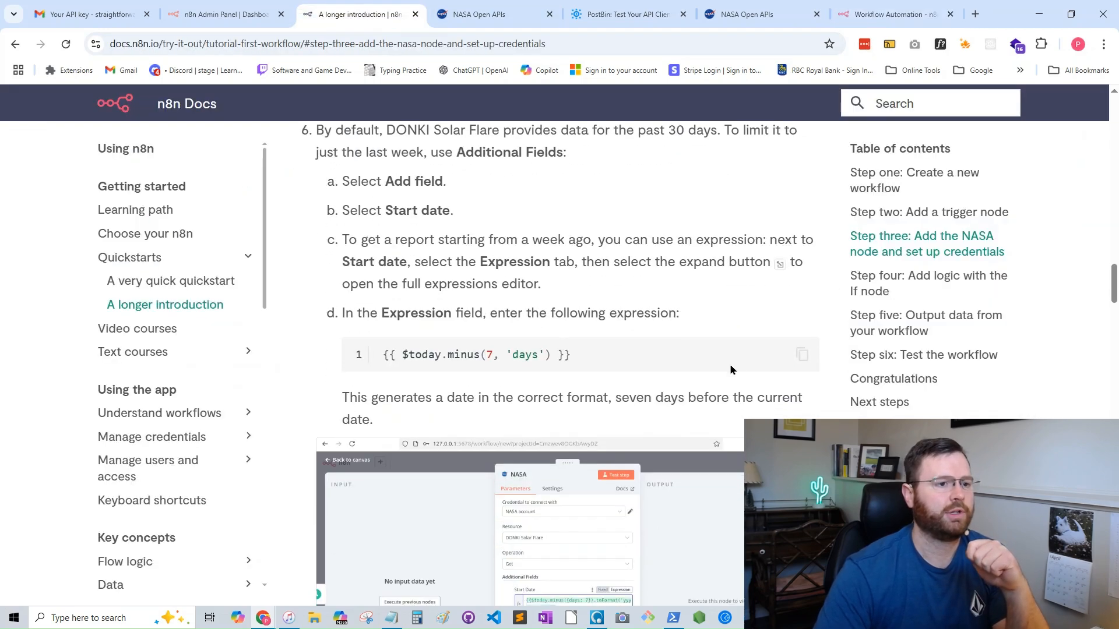
click(800, 353)
click(889, 14)
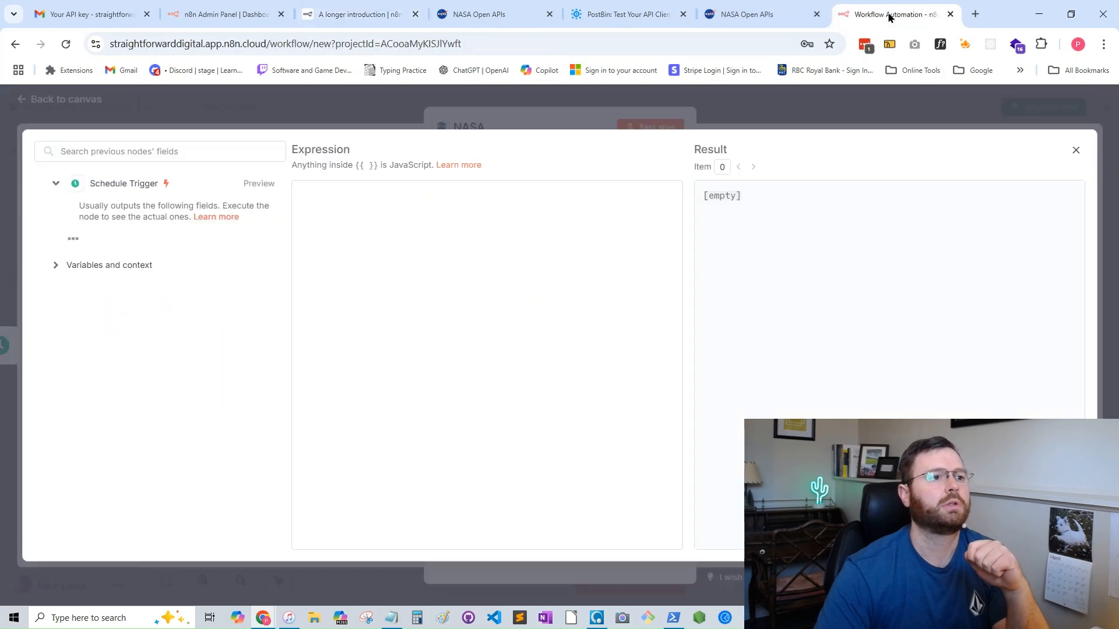
click(395, 198)
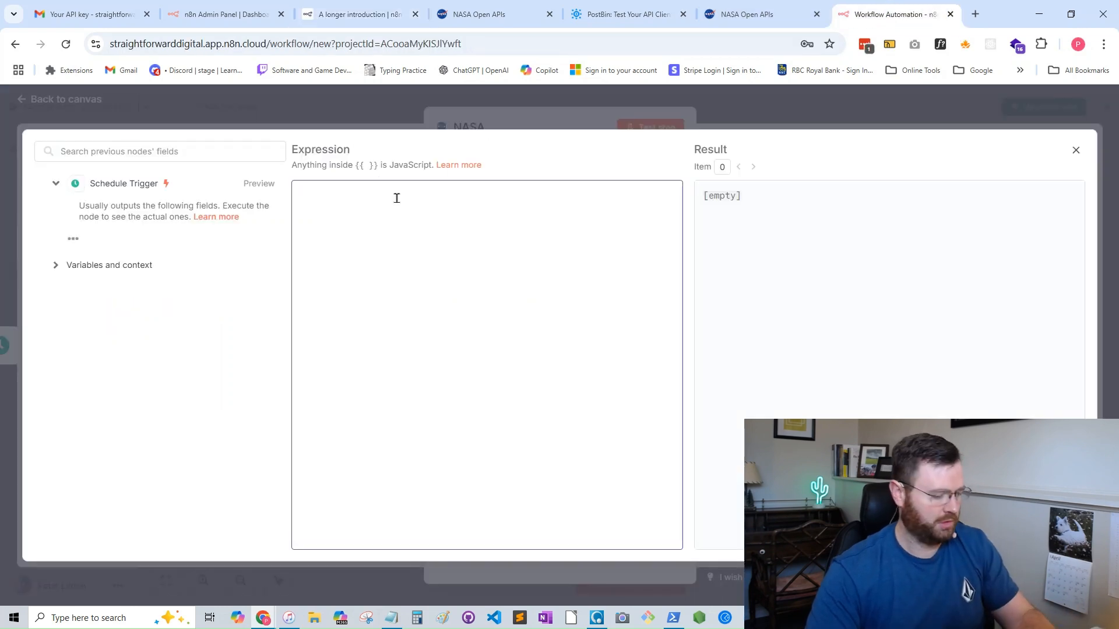
key(ctrl+v)
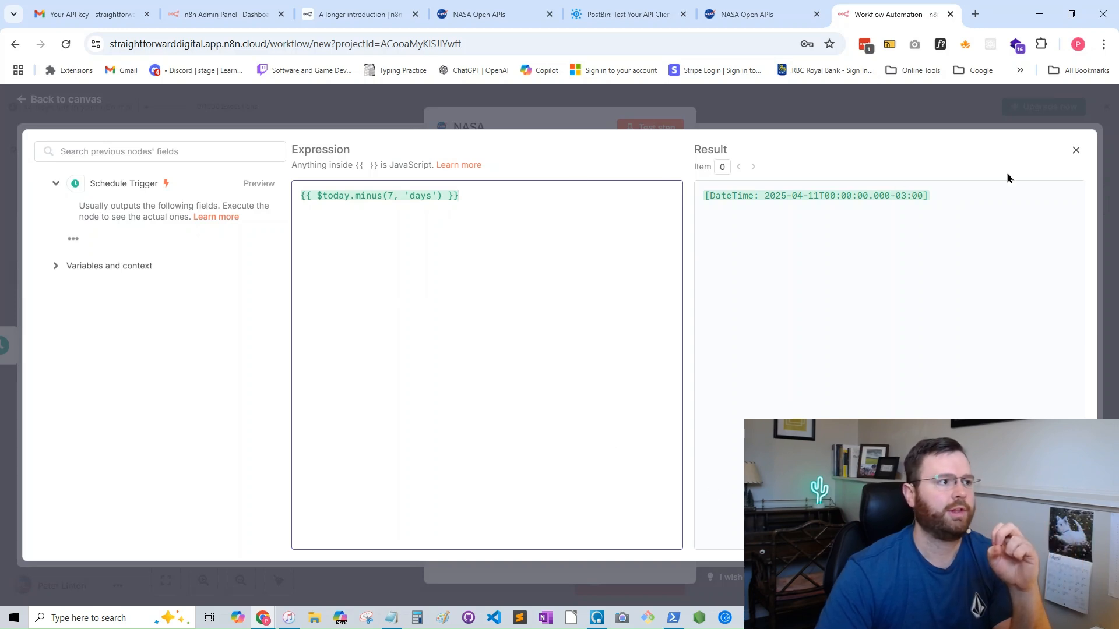
click(1076, 151)
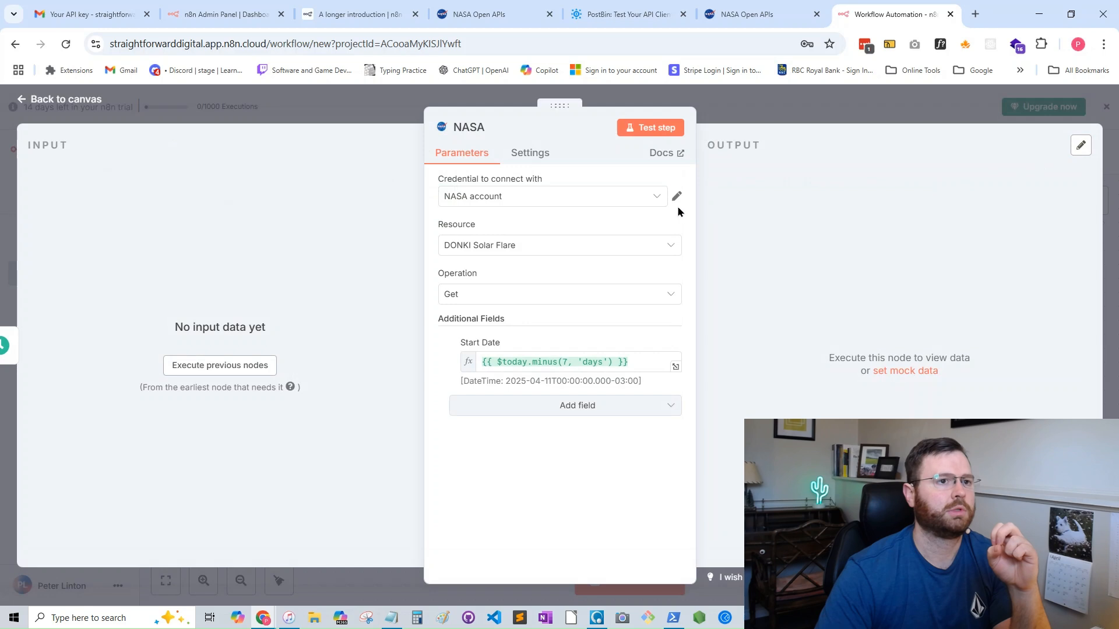
- Test the NASA node, check the first flare ID in its output, and return to the canvas
click(659, 132)
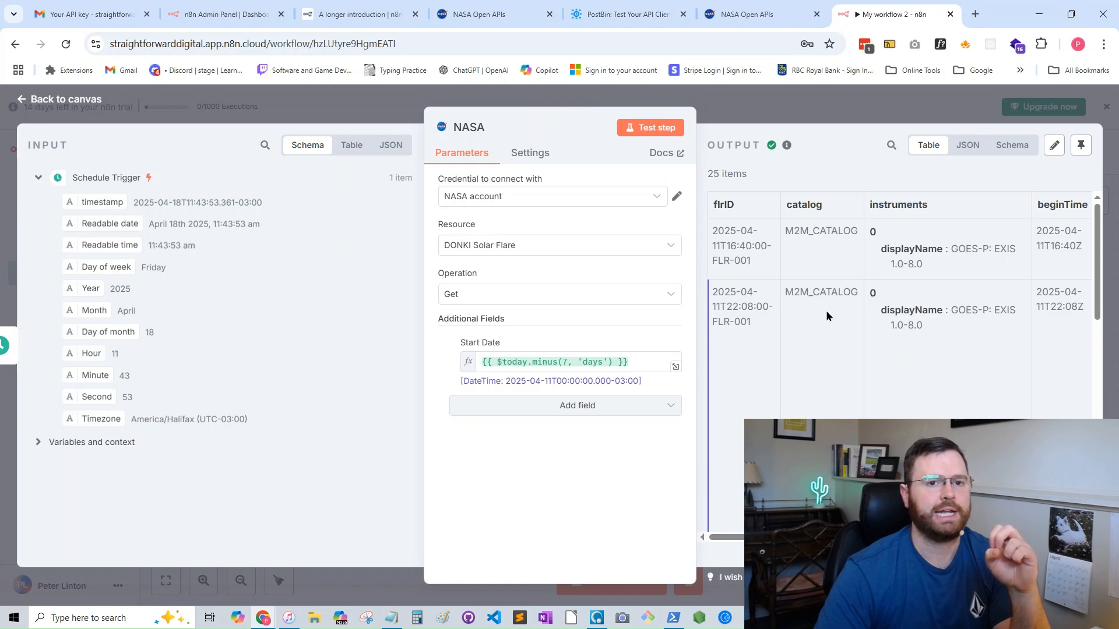
triple_click(768, 232)
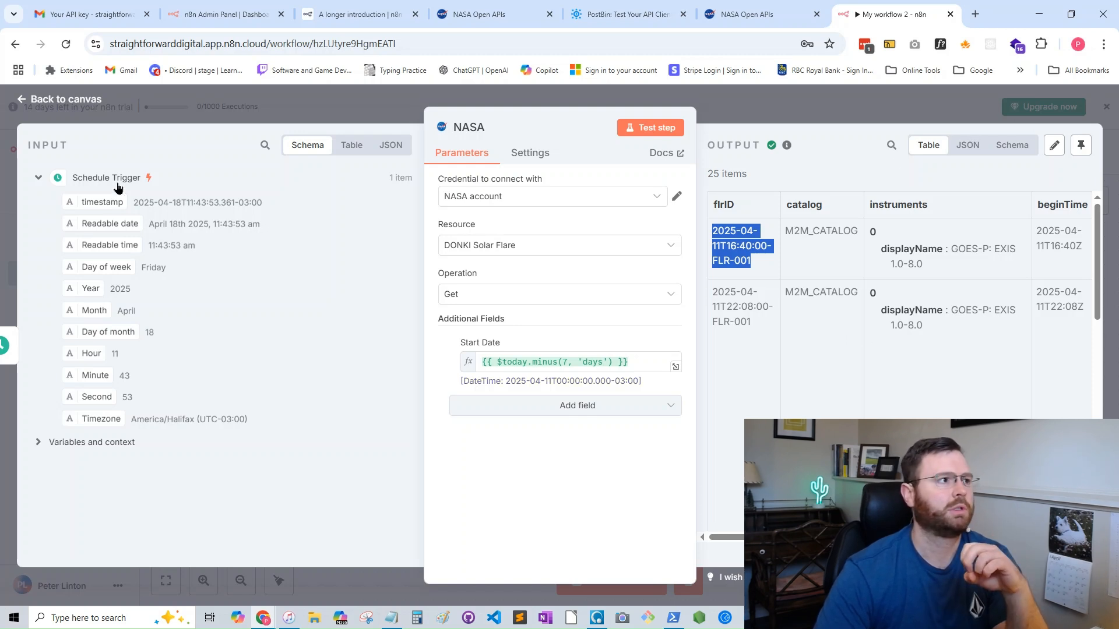
click(21, 101)
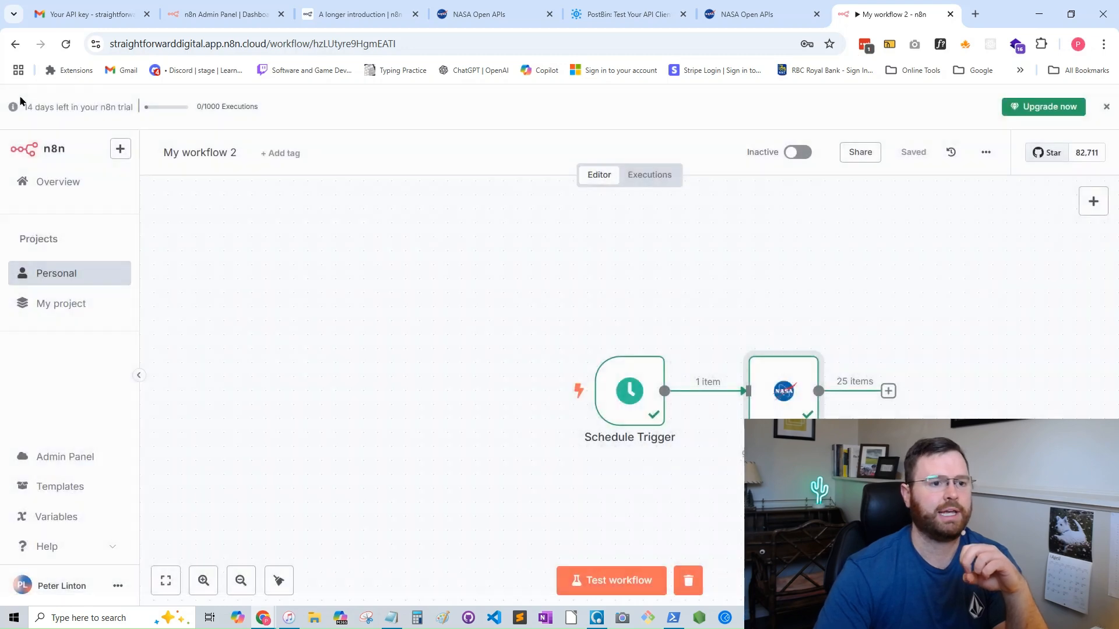
- Add an If node after the NASA node
click(888, 392)
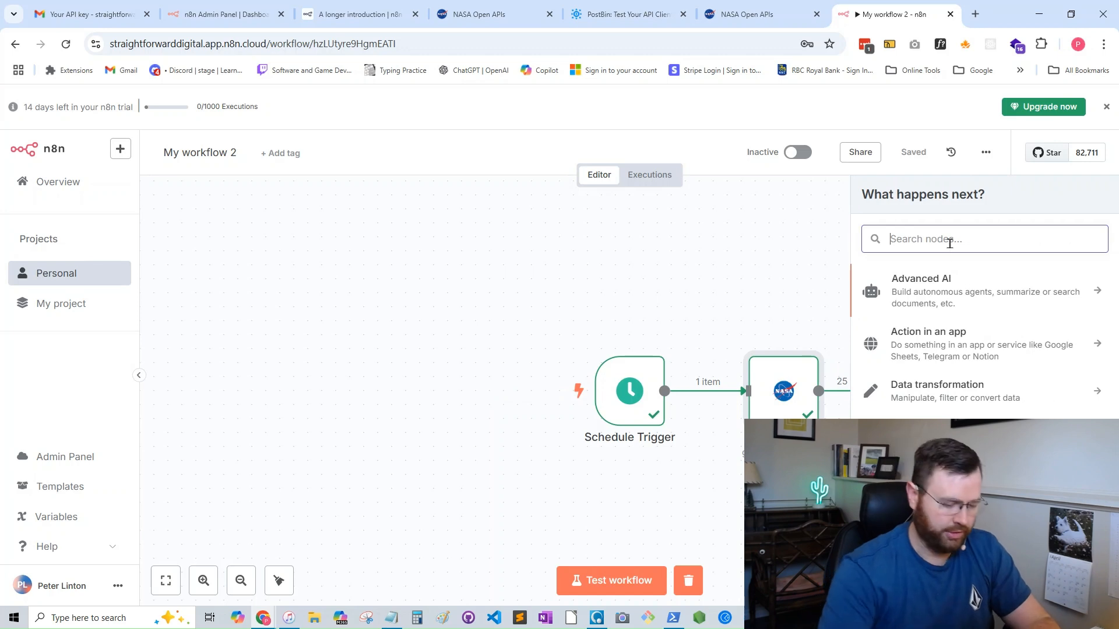
text(if)
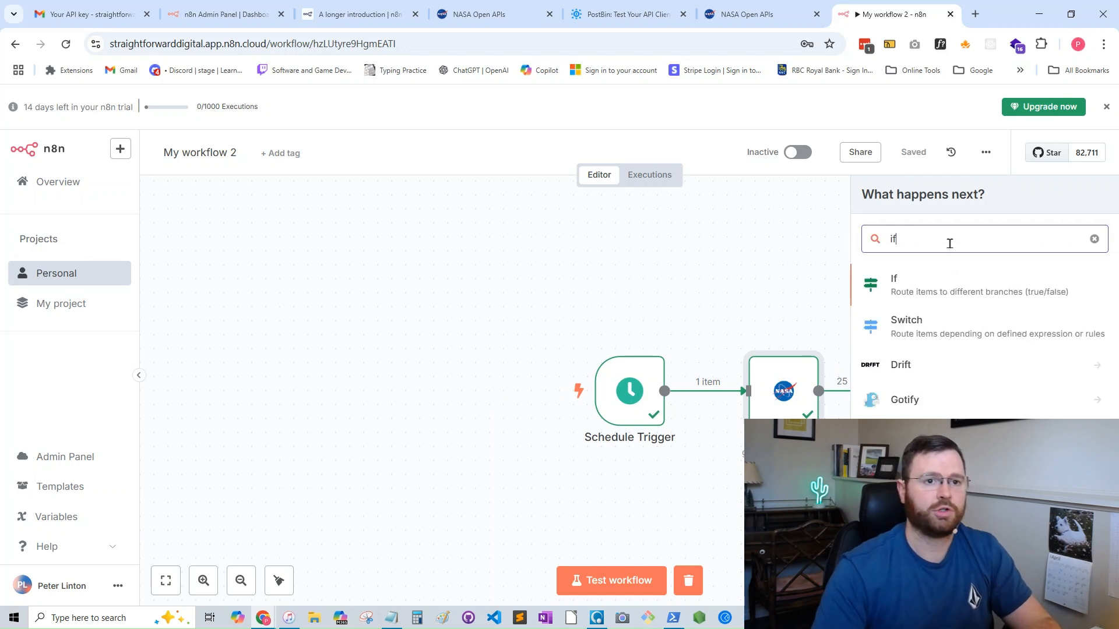
click(936, 285)
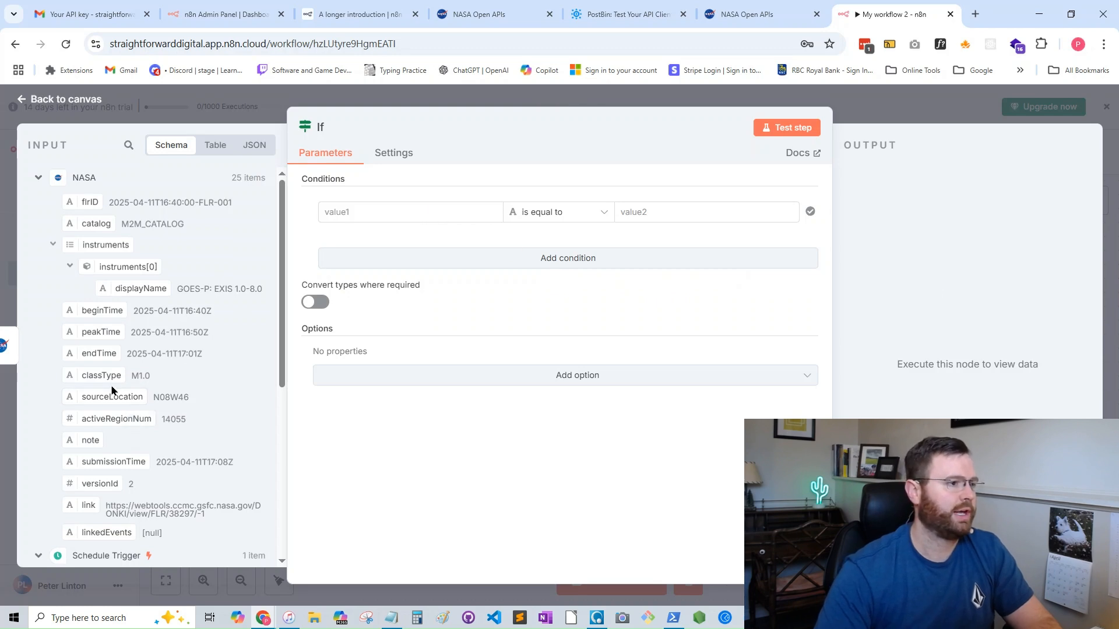
- Set the If node's condition to check that the NASA classType string contains X
drag(106, 376, 385, 217)
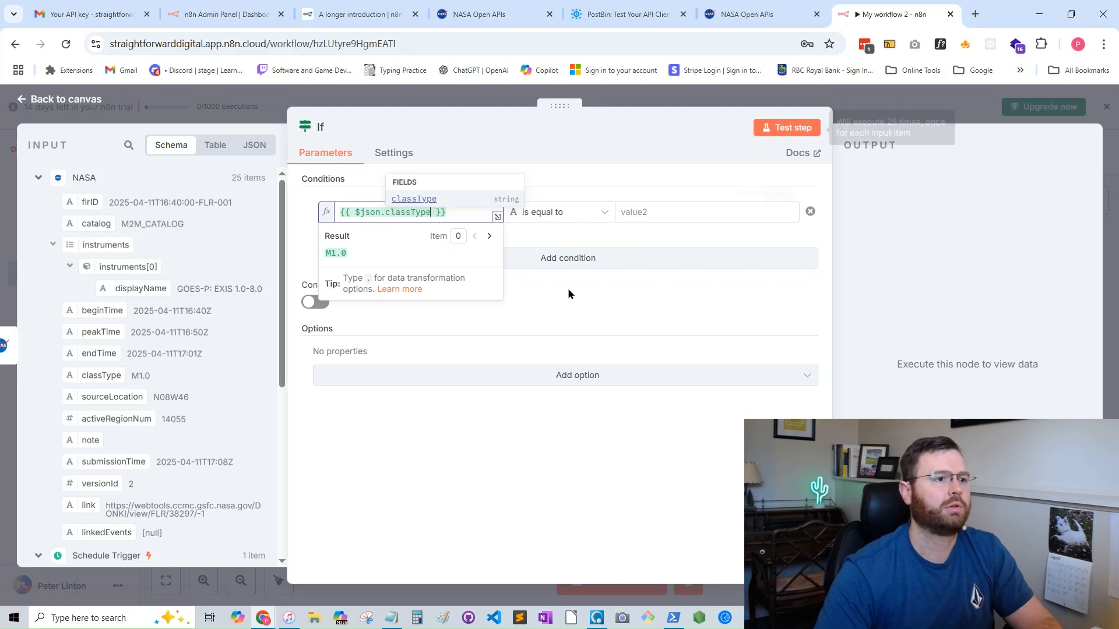
click(594, 215)
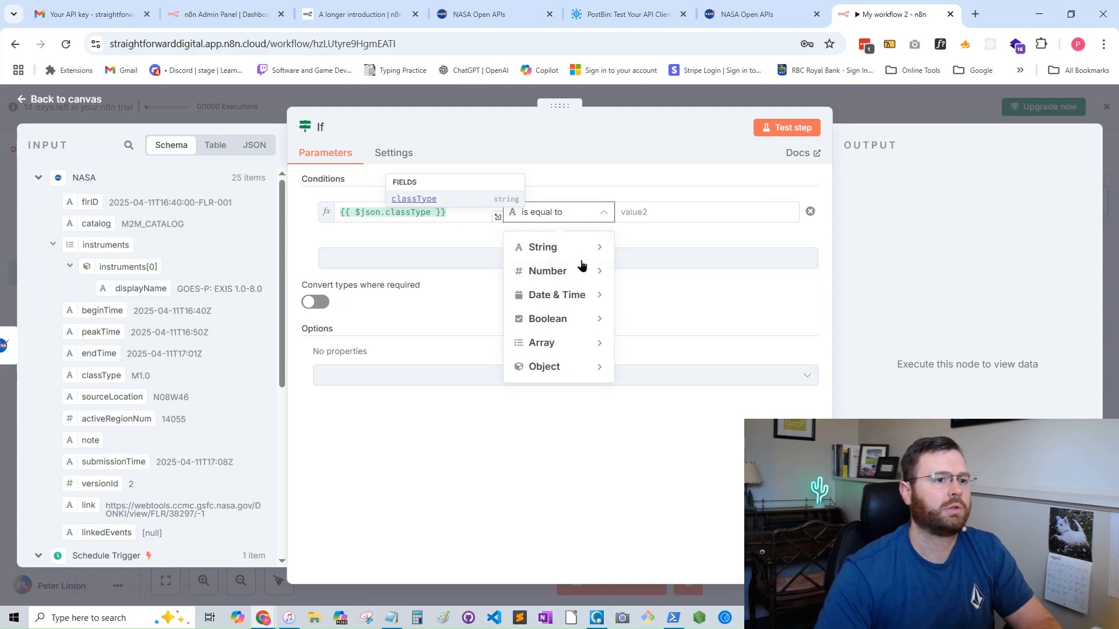
mouse_move(577, 248)
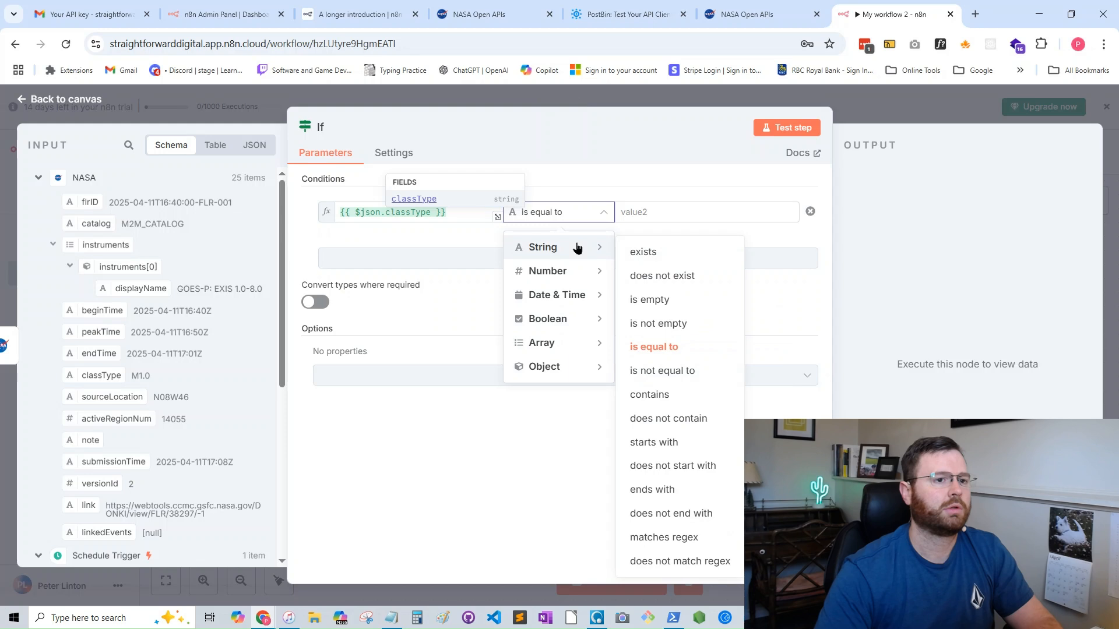
click(658, 395)
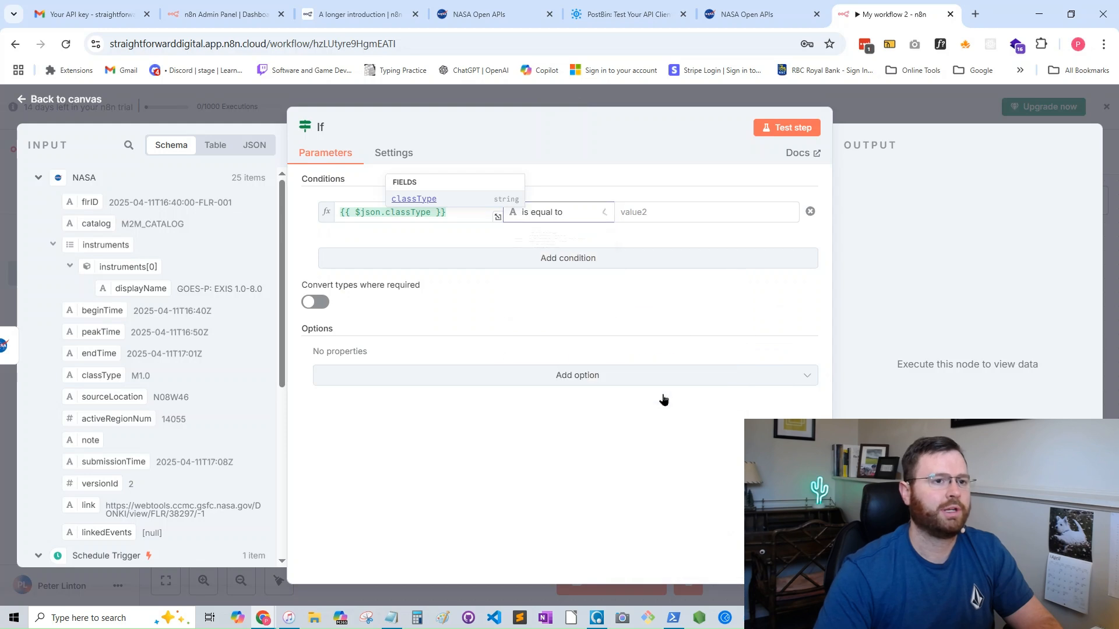
click(680, 212)
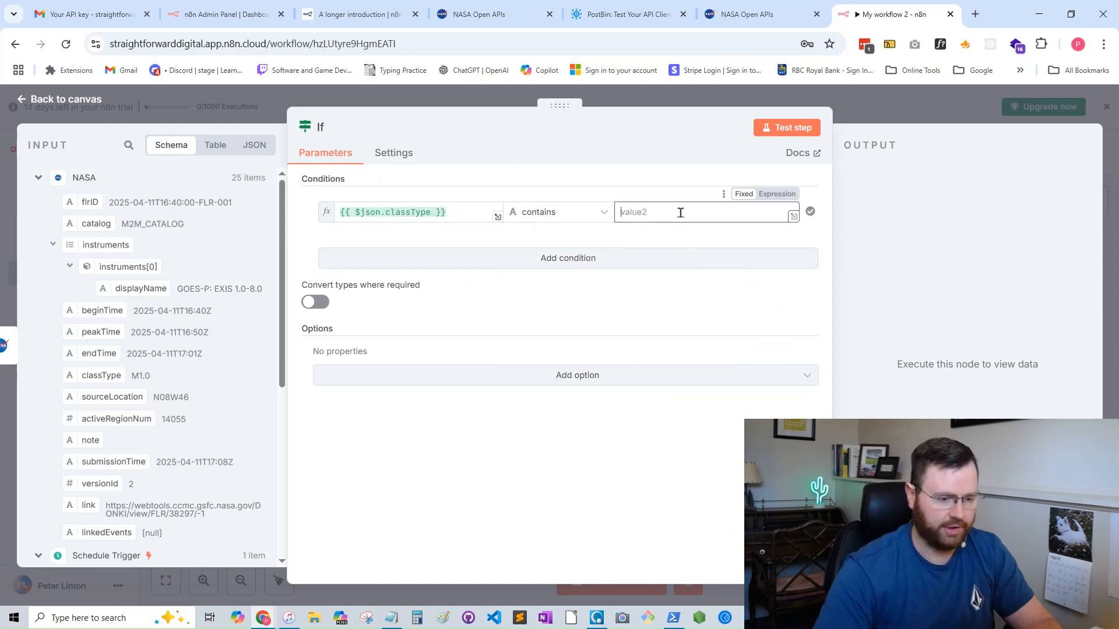
text(X)
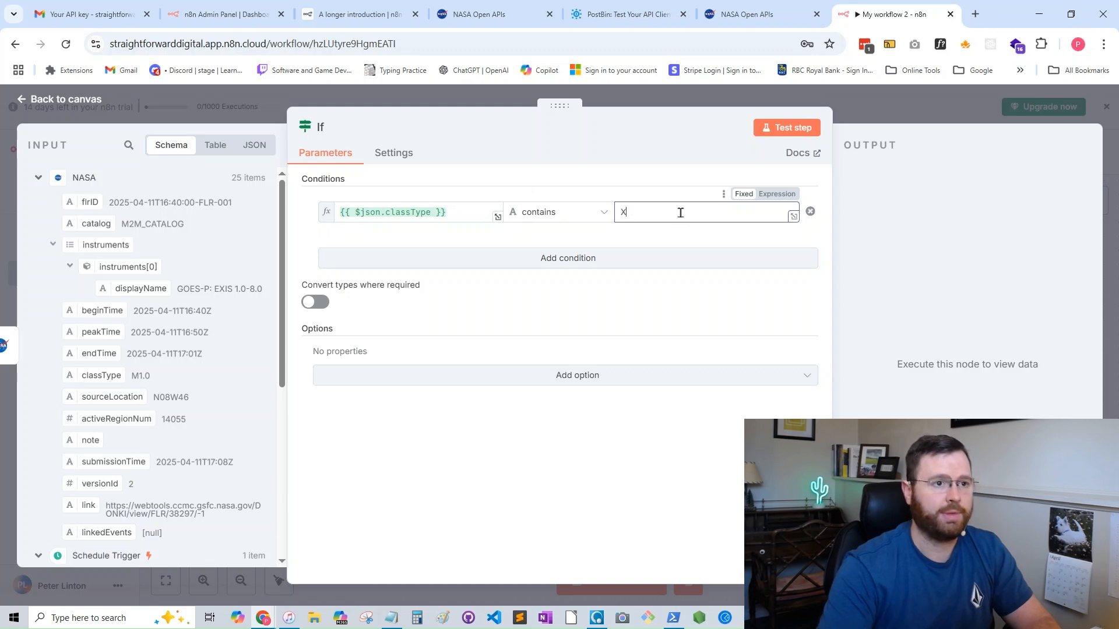
- Test the If node, look through the items in its False Branch output, and return to the canvas
click(793, 130)
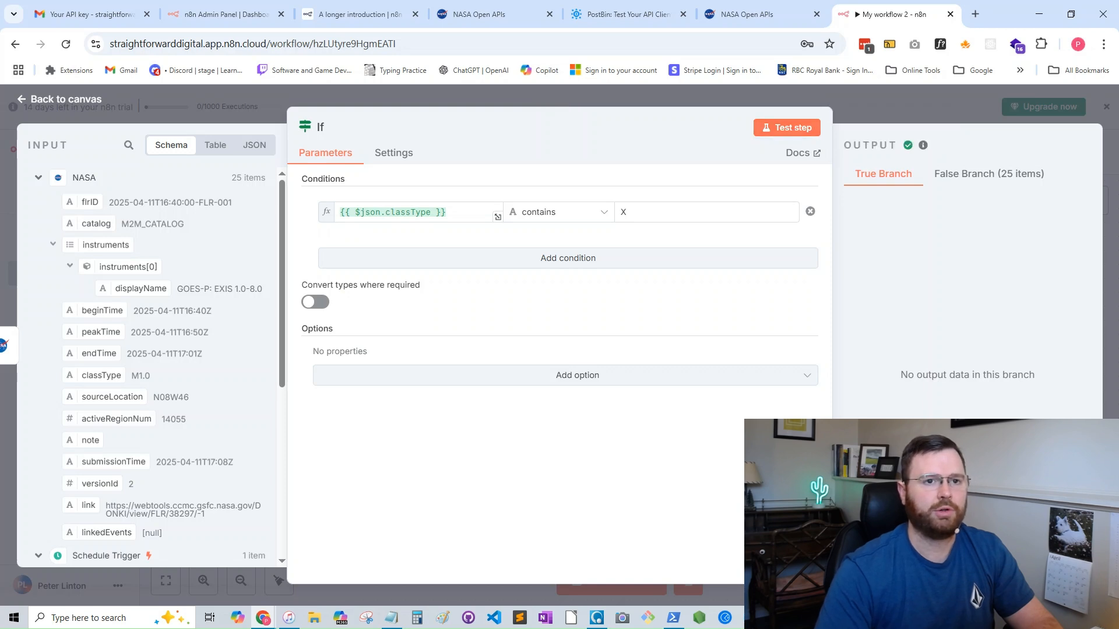
click(976, 177)
scroll(966, 330, down, 5)
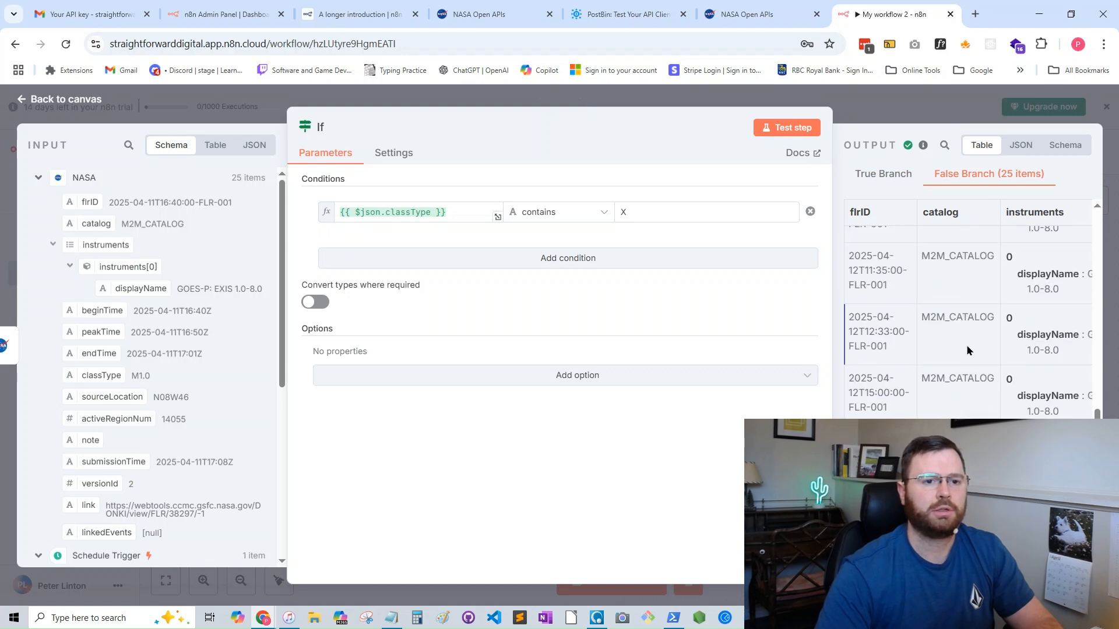
scroll(967, 350, up, 10)
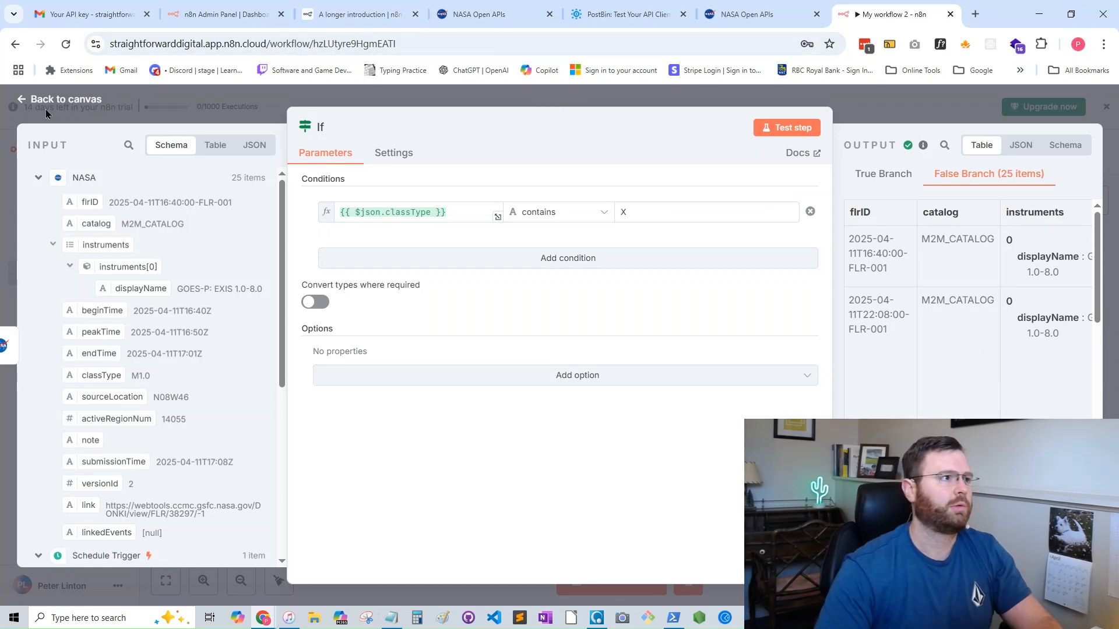
click(20, 101)
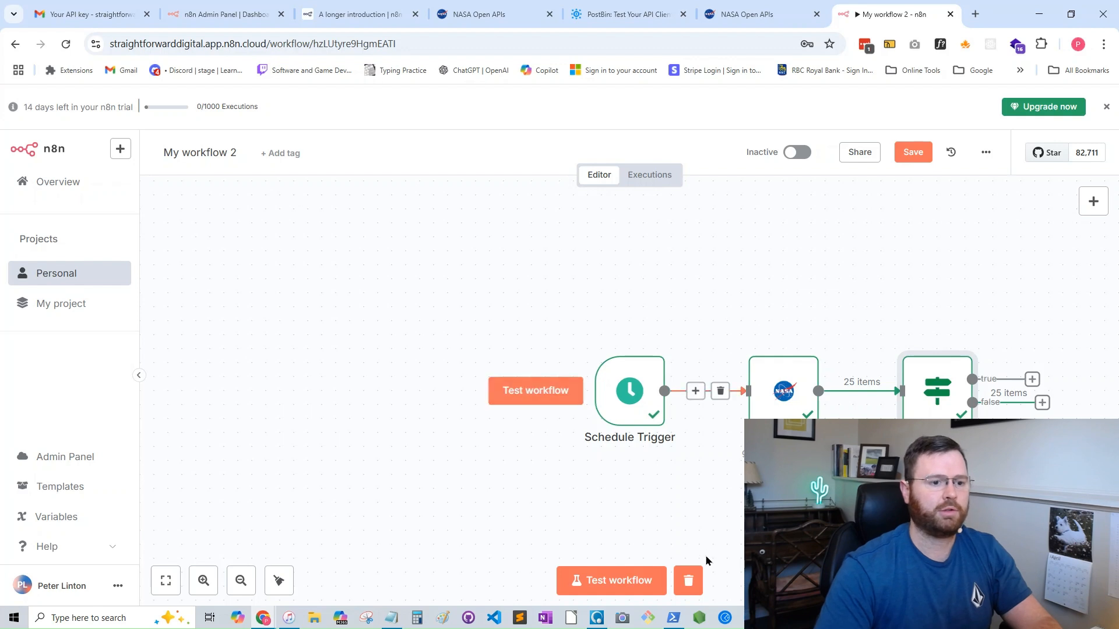
- Add a PostBin node to the If node's true branch, using the action that sends a request
click(173, 585)
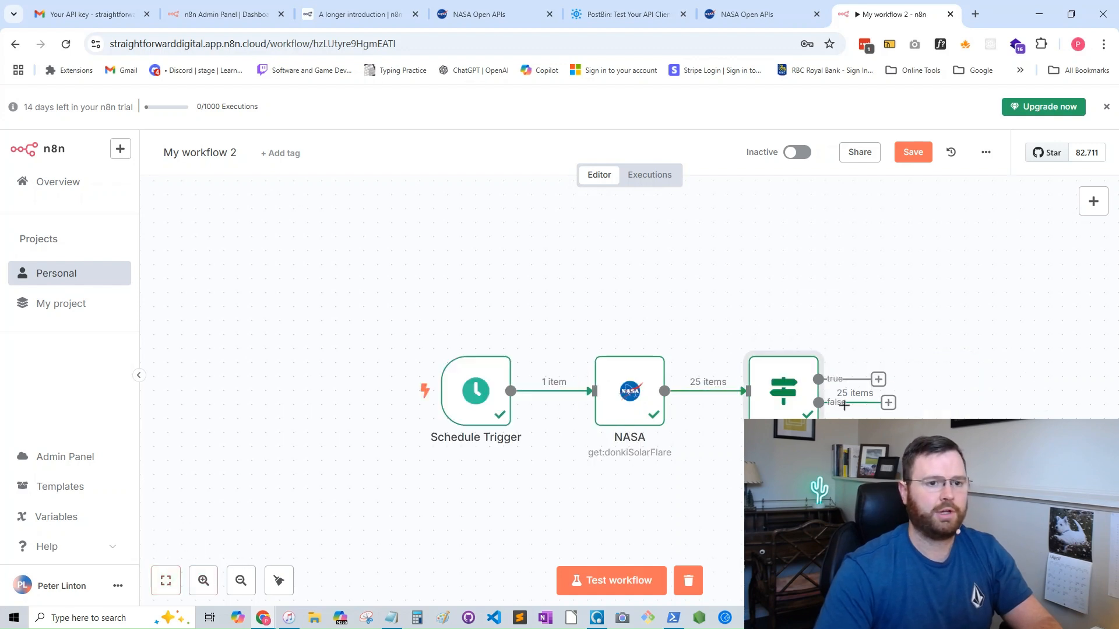
click(878, 380)
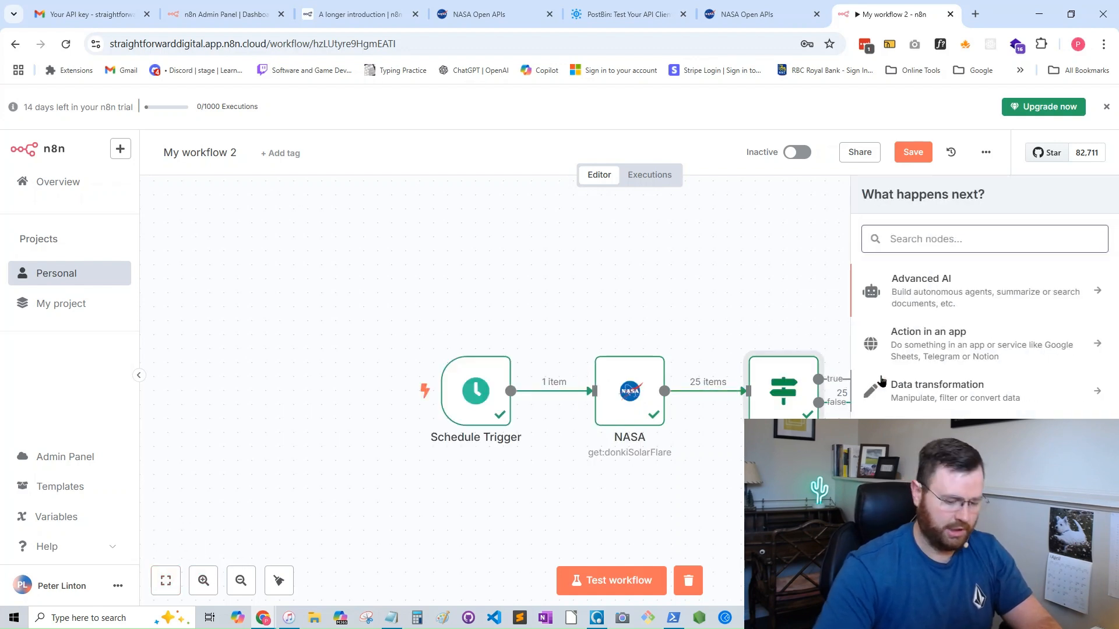
text(postbin)
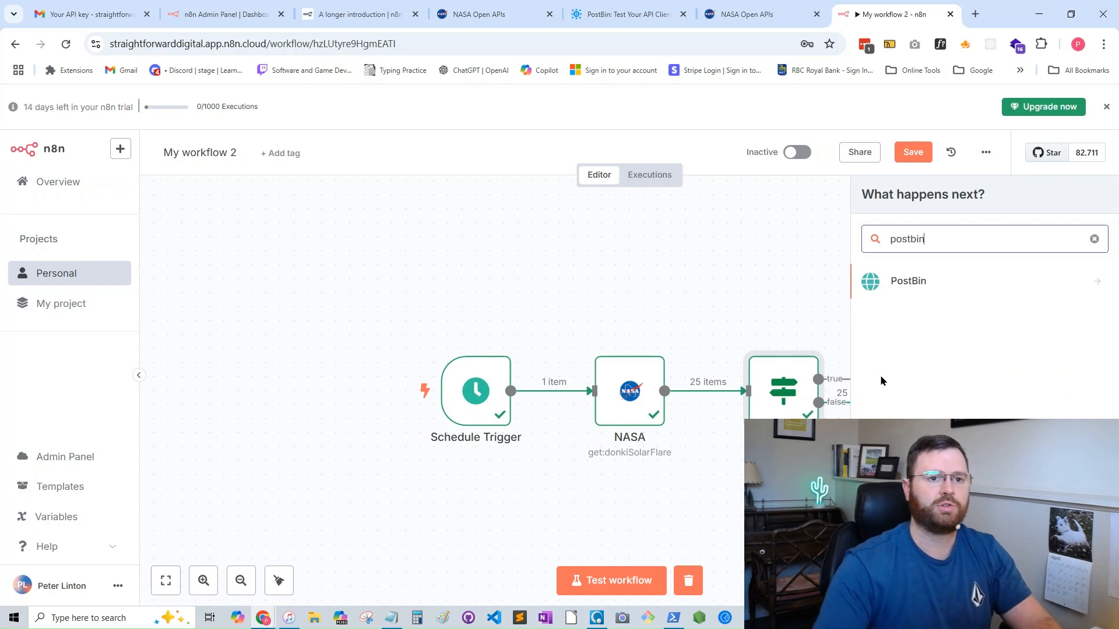
click(915, 284)
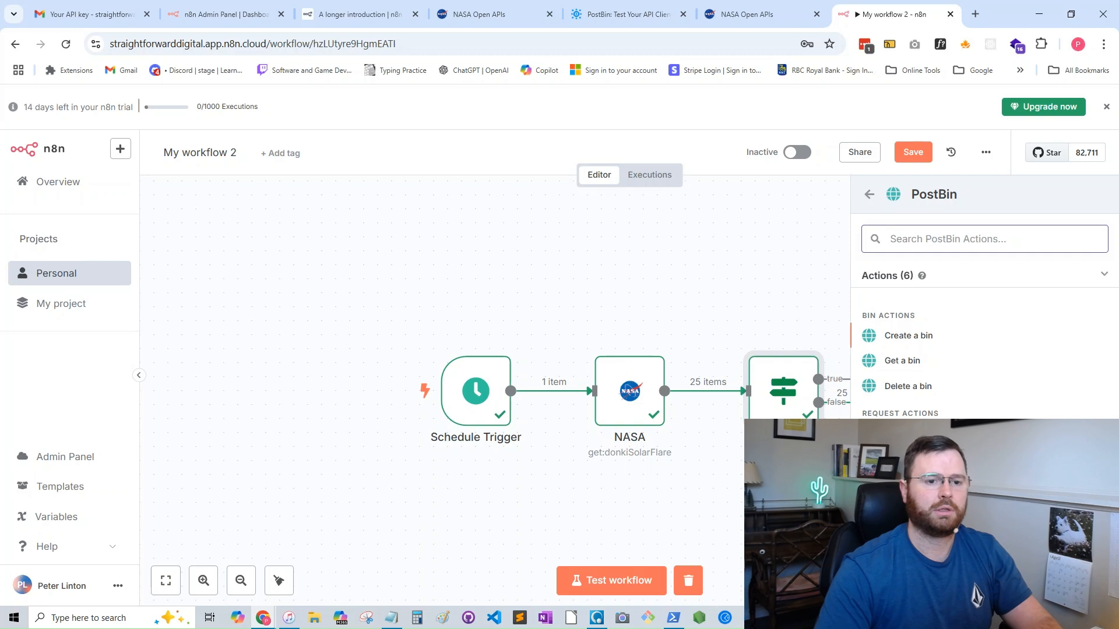
click(912, 484)
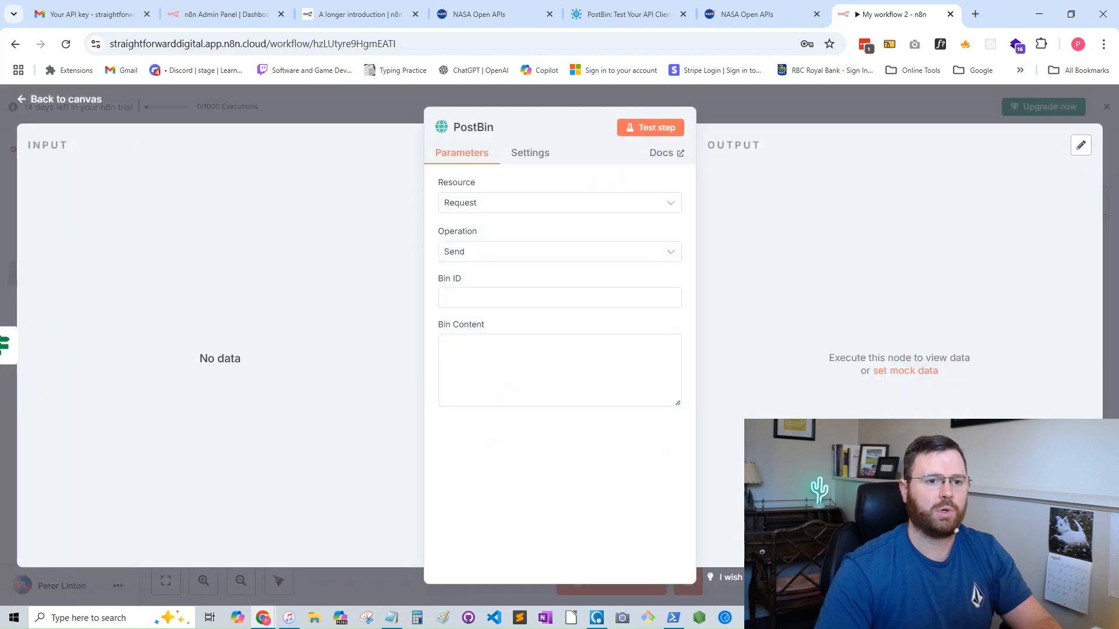
- Open the PostBin site linked in the n8n tutorial, create a new bin, and copy its bin ID
click(359, 13)
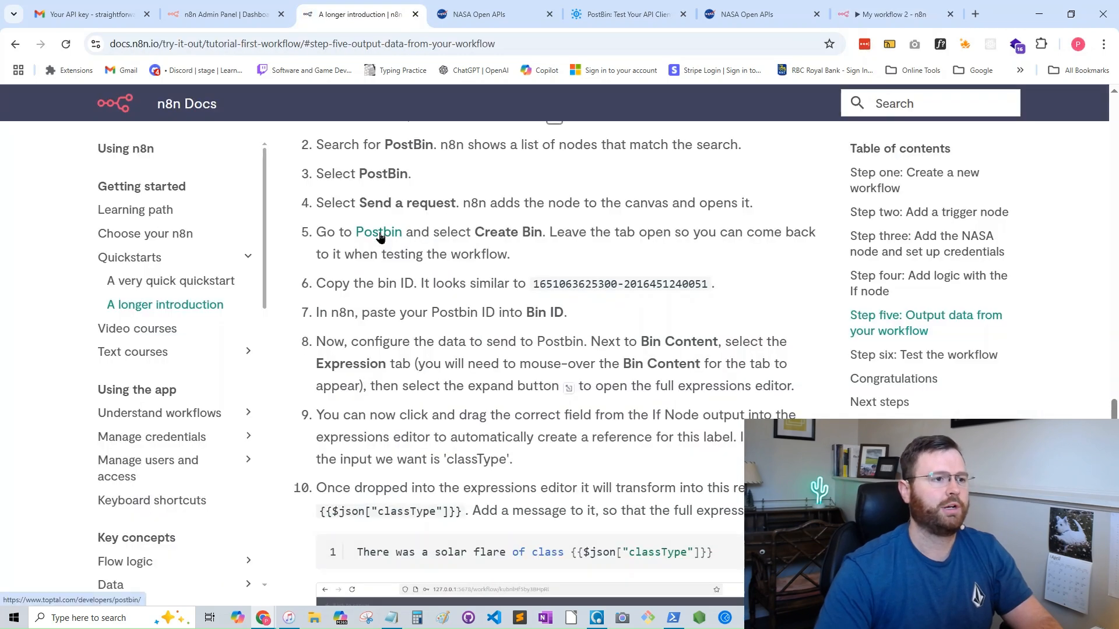
click(378, 233)
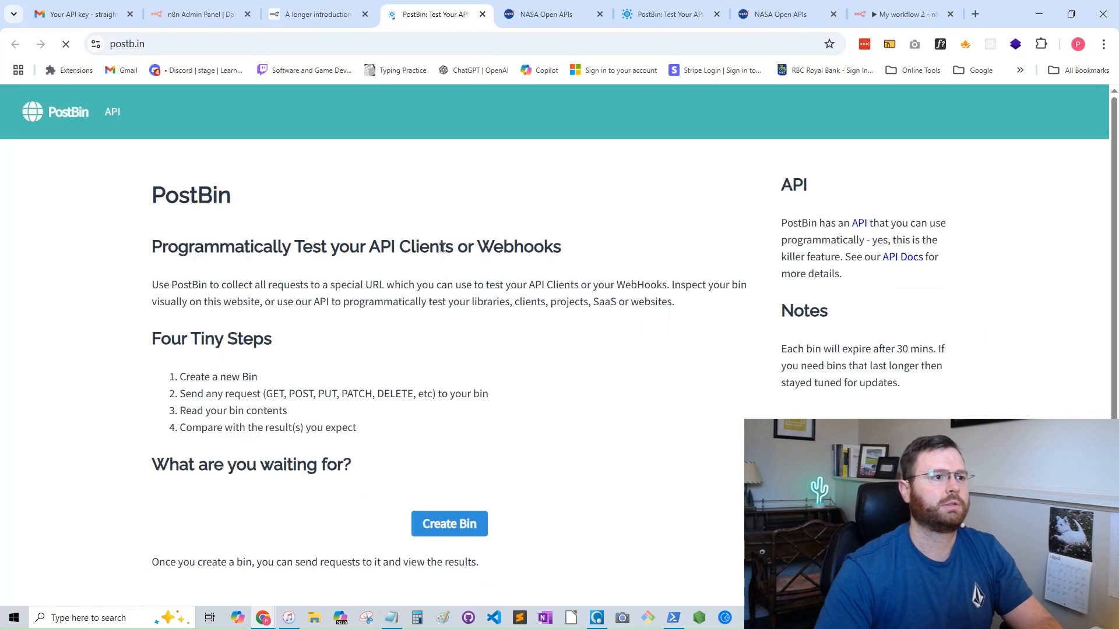
click(449, 524)
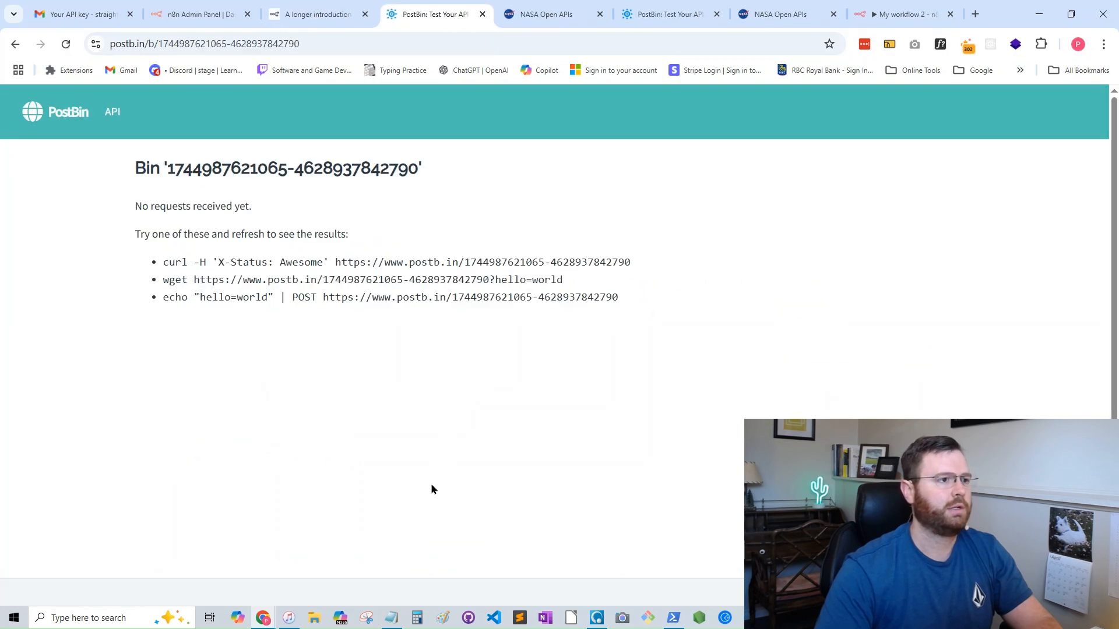
drag(418, 169, 171, 168)
right_click(183, 170)
click(221, 187)
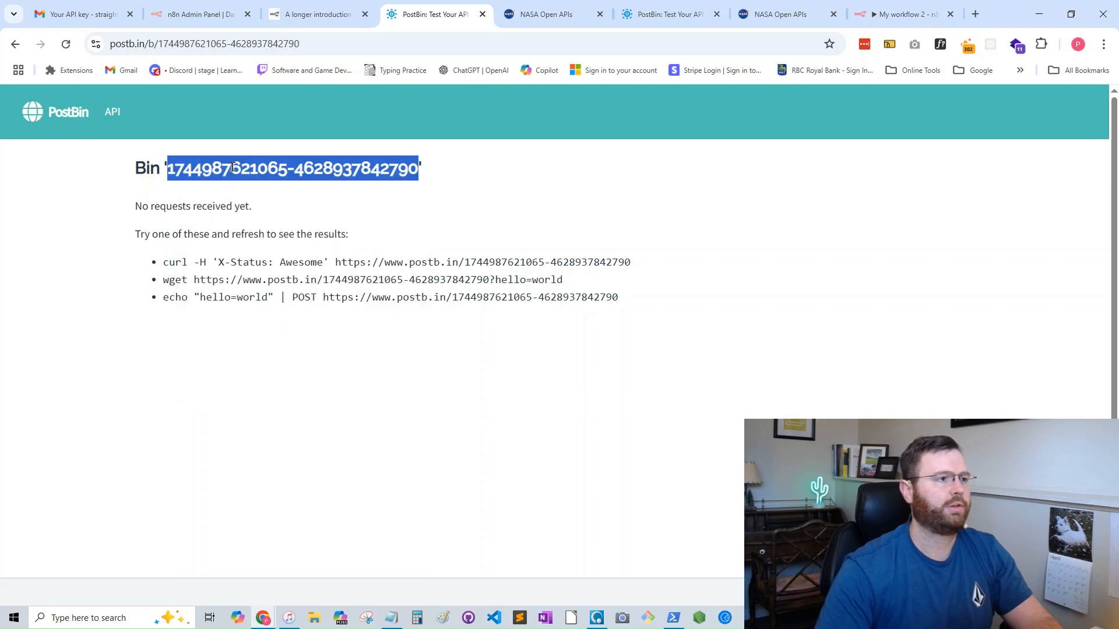
- Switch back to the n8n workflow and paste the copied ID into the PostBin node's Bin ID
click(880, 16)
click(490, 296)
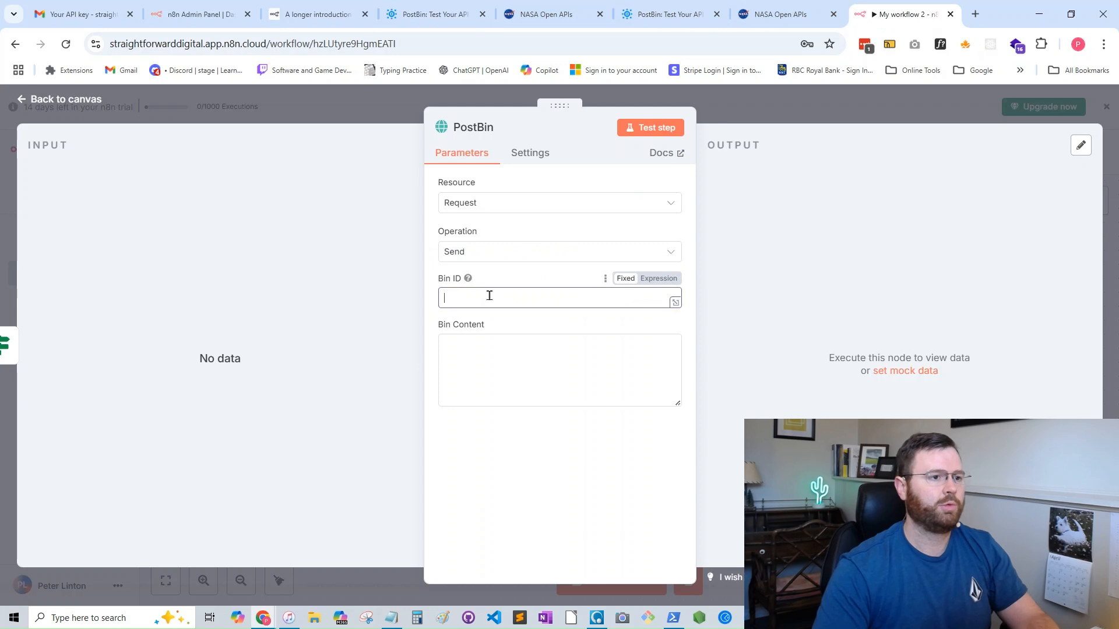
key(ctrl+v)
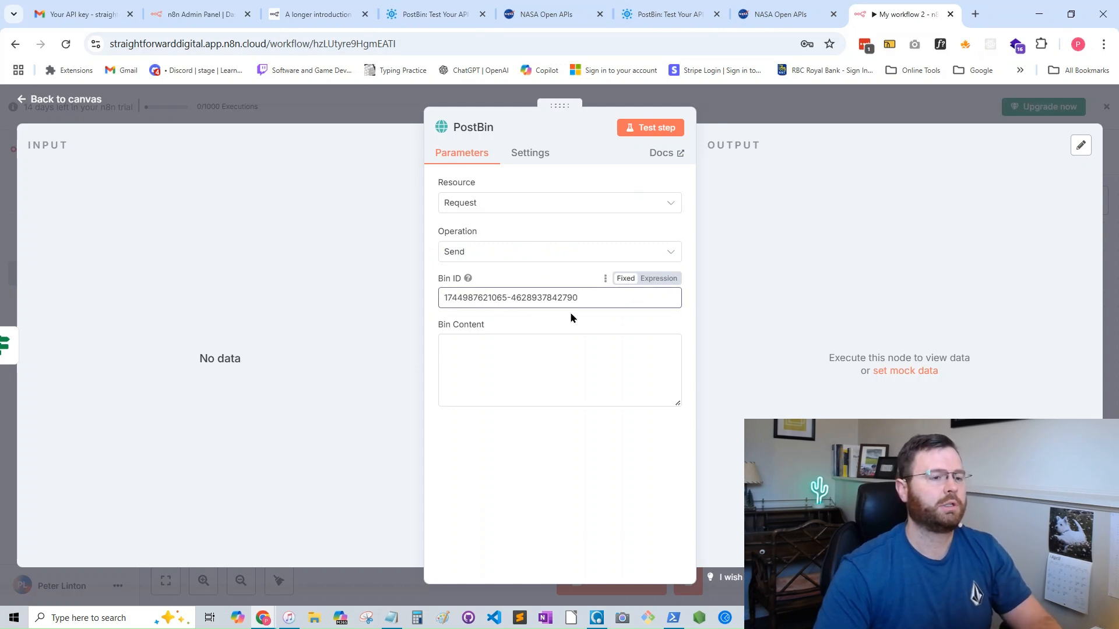
click(636, 130)
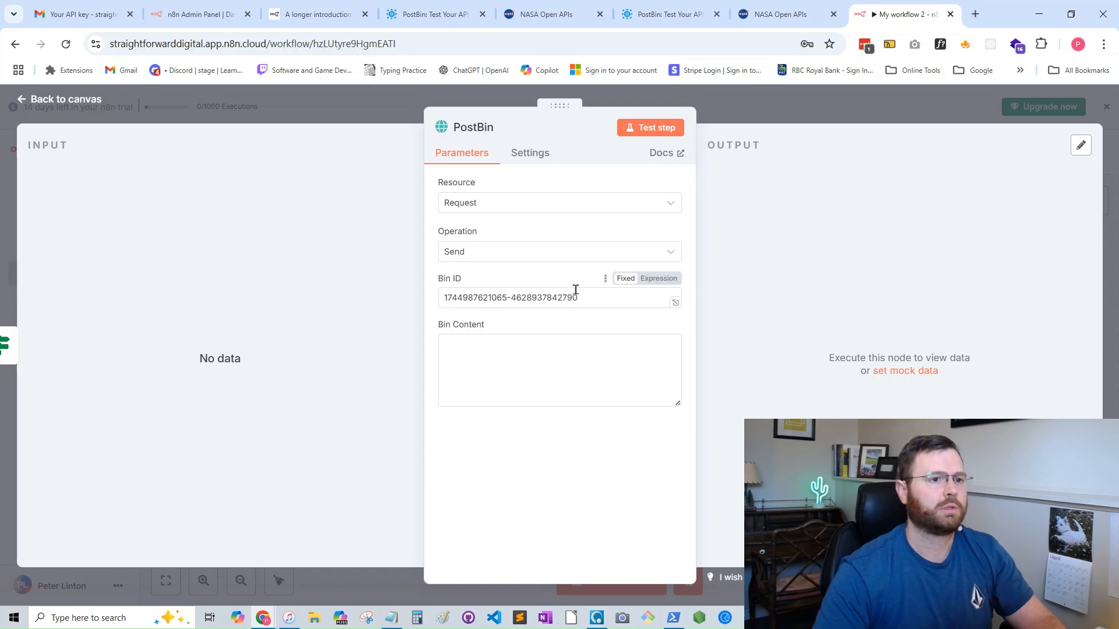
- Make the Bin ID an expression and append the NASA node's classType field to it in the full expression editor
click(659, 279)
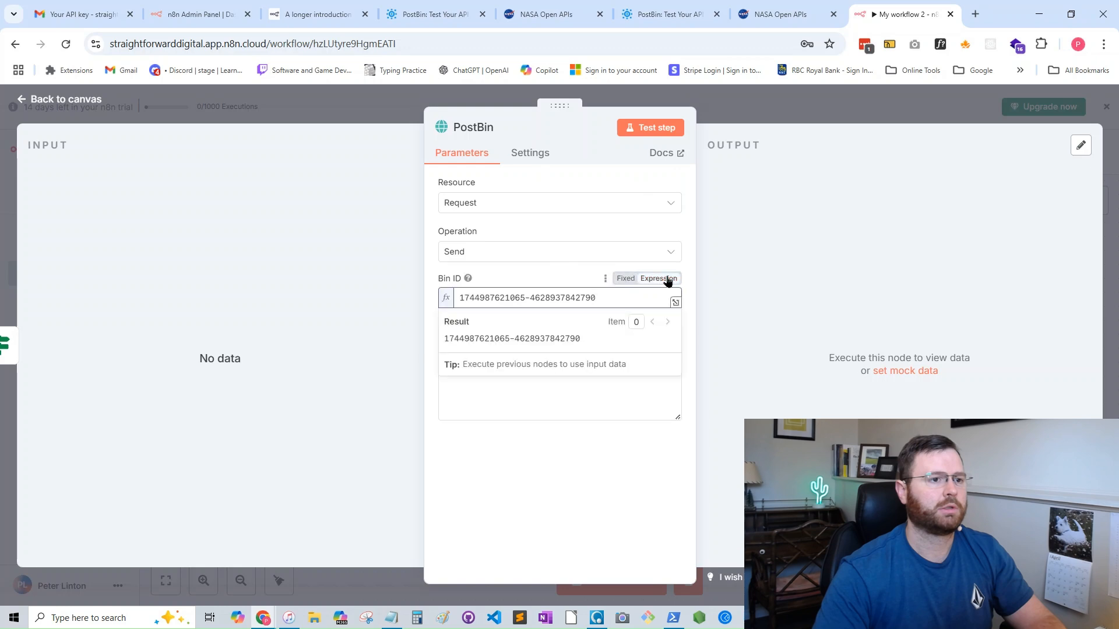
click(676, 304)
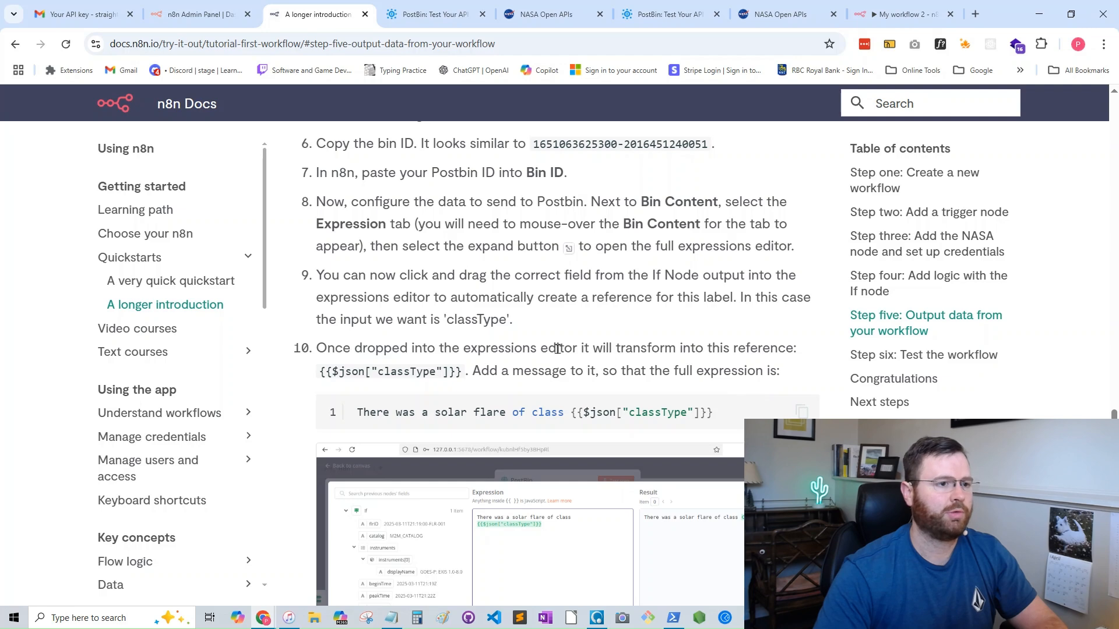
click(888, 21)
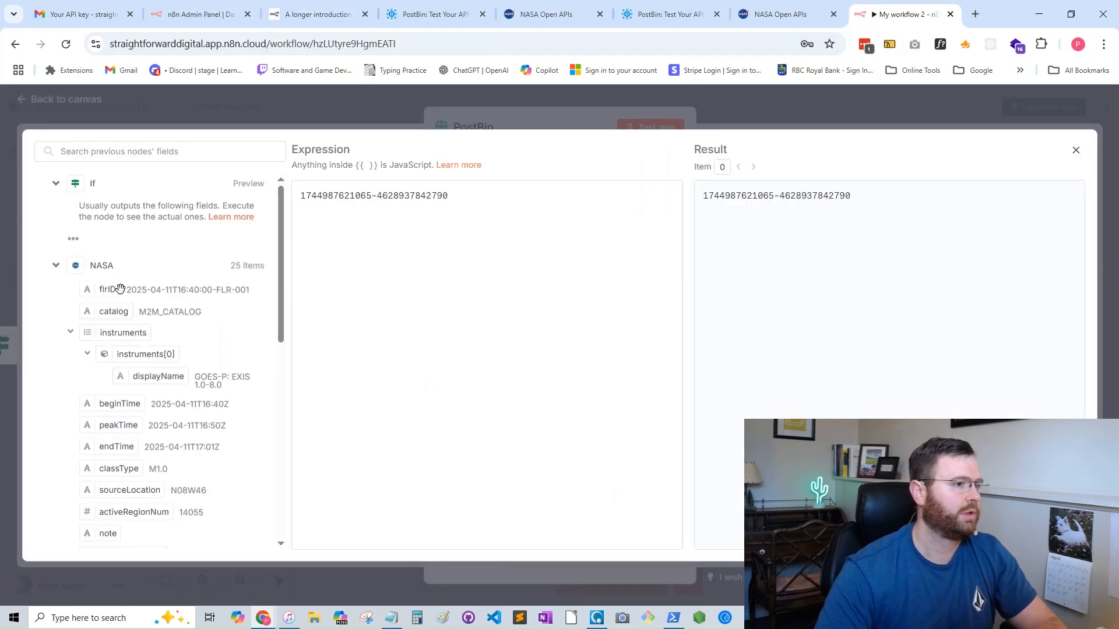
scroll(165, 397, down, 4)
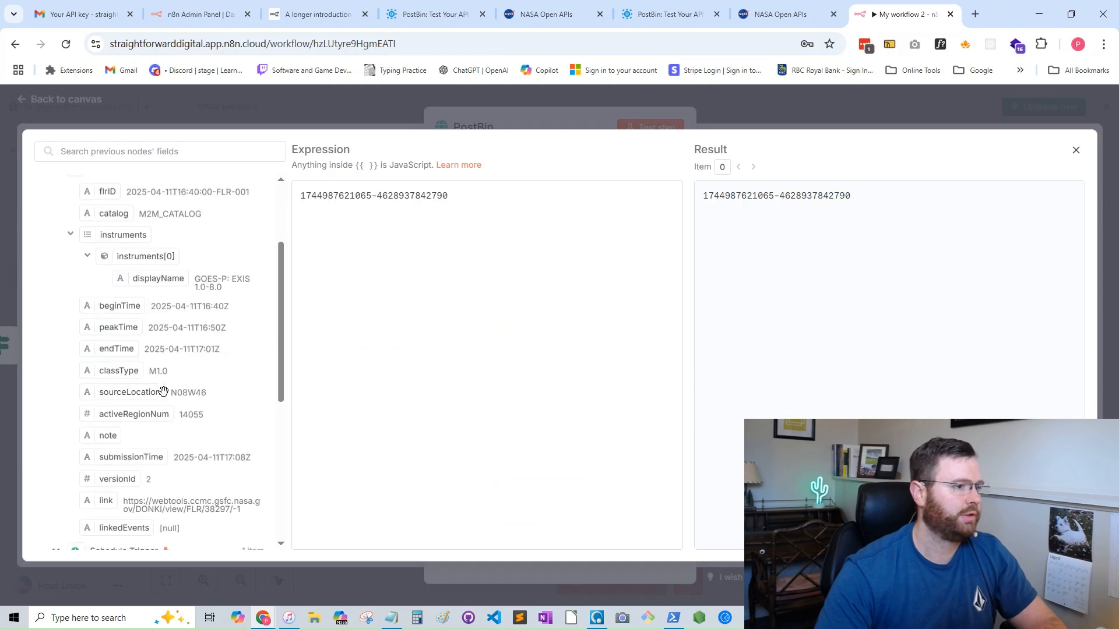
scroll(164, 389, up, 4)
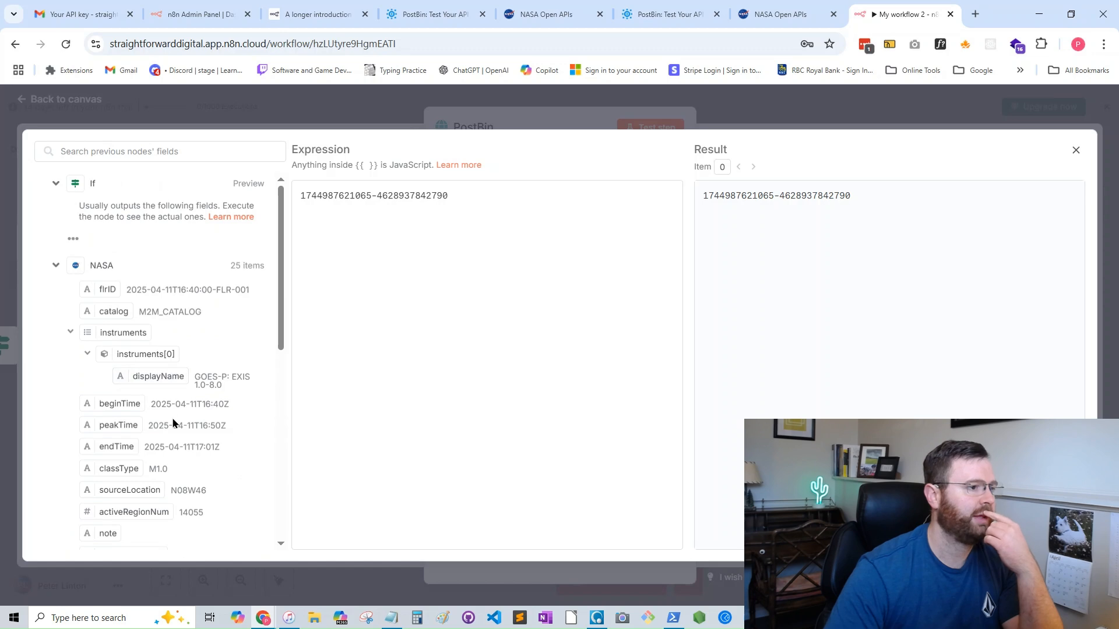
drag(120, 473, 387, 258)
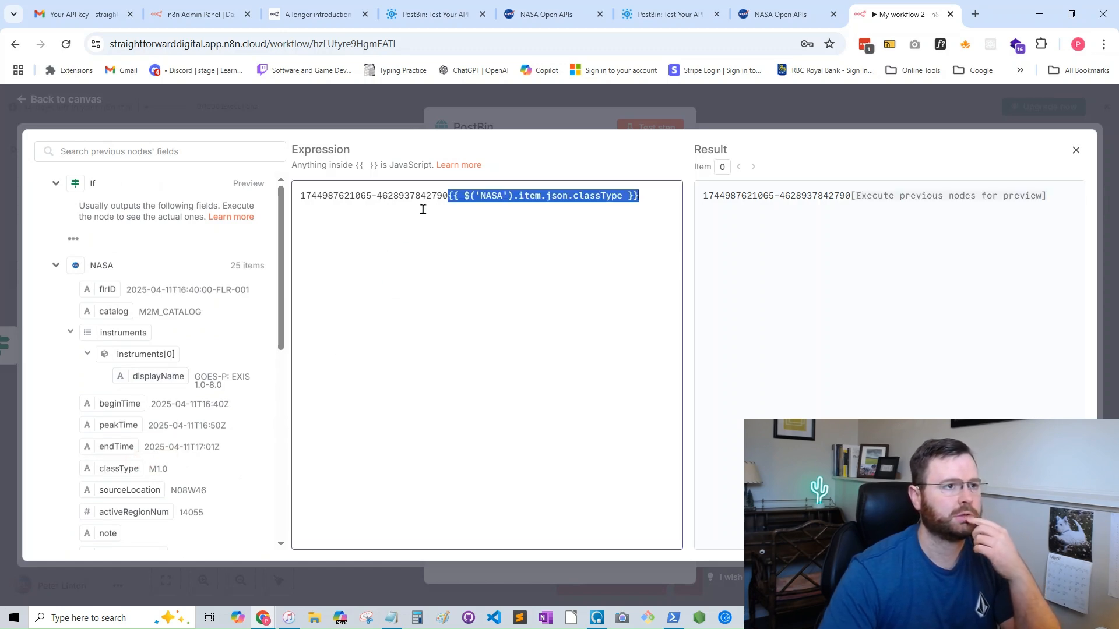
- Put "There was a solar flare of class" on a new line before the NASA classType reference, without a duplicate reference, and return to the canvas
click(449, 194)
key(Return)
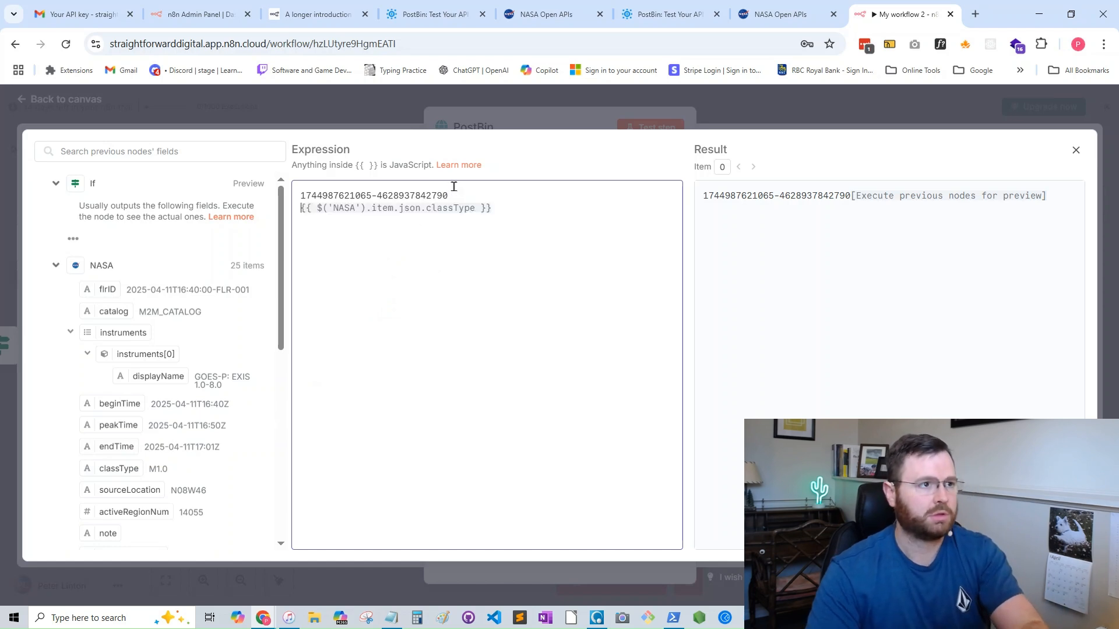
key(ctrl+v)
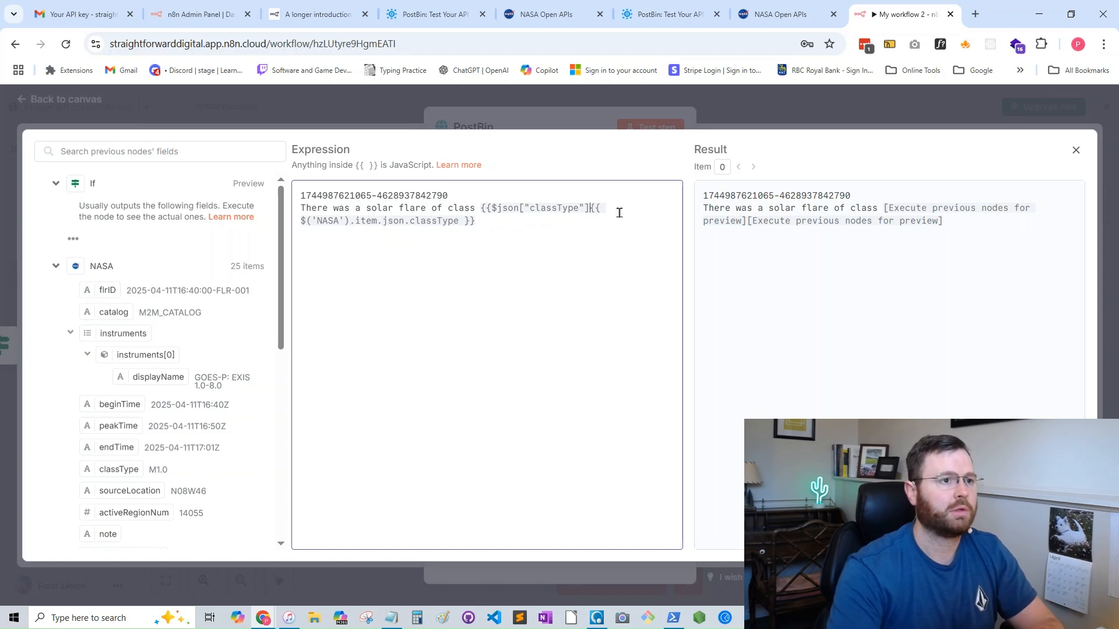
key(BackSpace)
key(BackSpace)
key(BackSpace)
key(BackSpace)
key(BackSpace)
key(BackSpace)
key(BackSpace)
key(BackSpace)
key(BackSpace)
key(BackSpace)
key(BackSpace)
key(BackSpace)
key(BackSpace)
key(BackSpace)
key(BackSpace)
key(BackSpace)
key(BackSpace)
key(BackSpace)
key(BackSpace)
key(BackSpace)
key(BackSpace)
key(BackSpace)
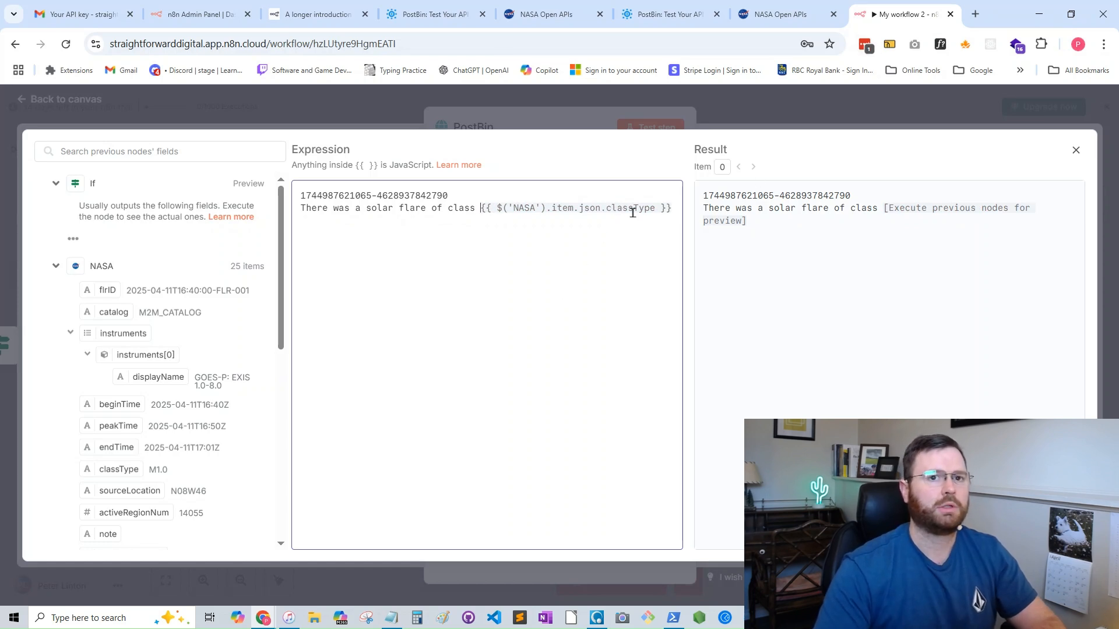
click(1076, 152)
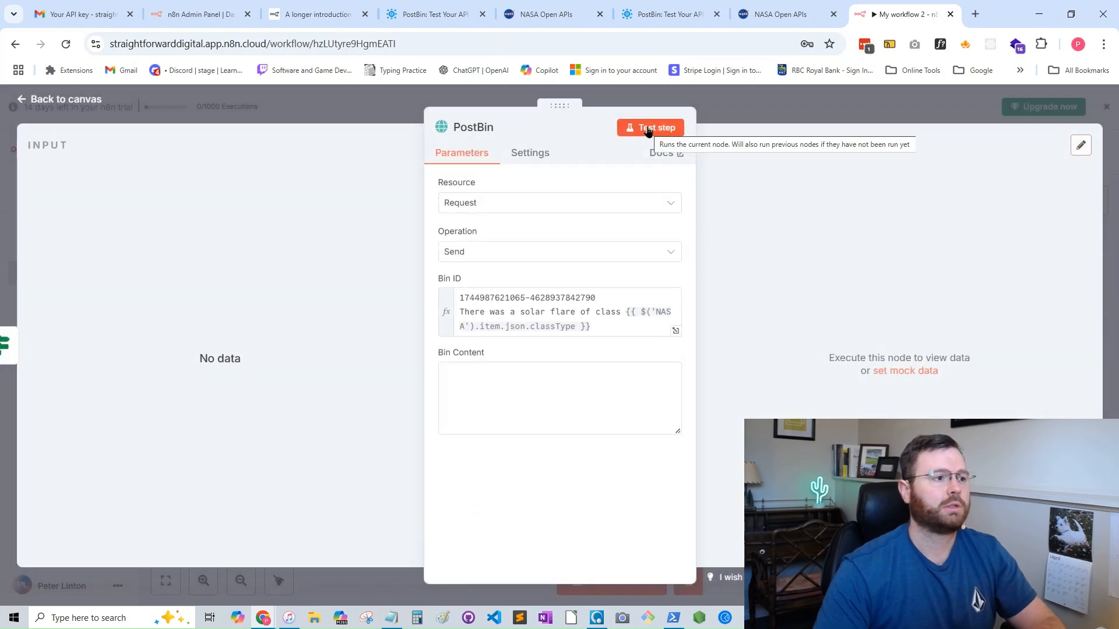
click(37, 104)
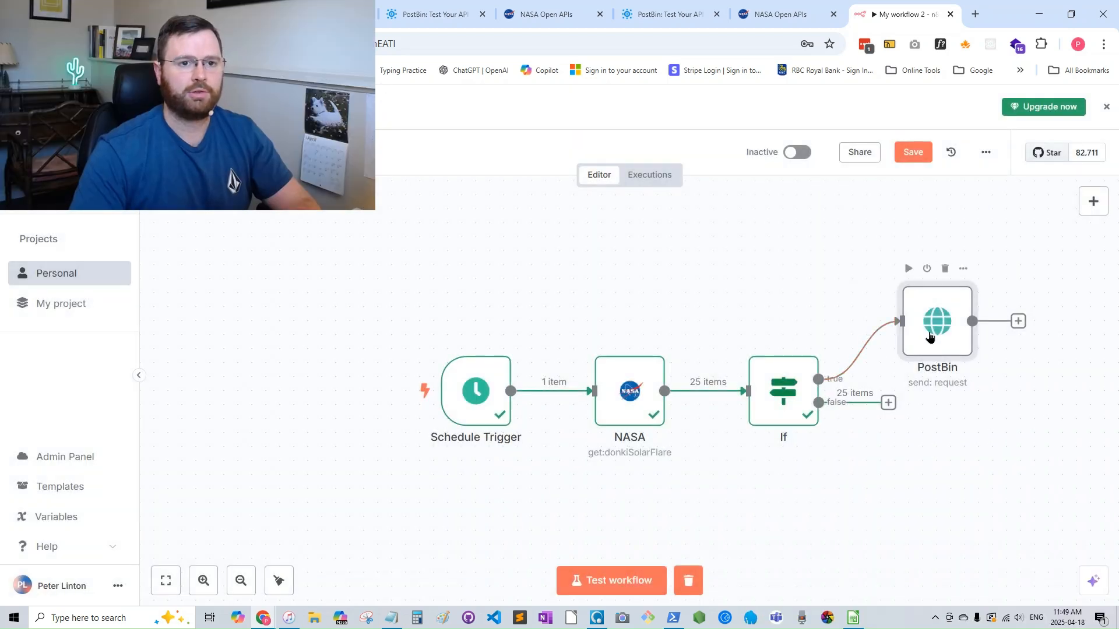
- Duplicate the PostBin node, connect the copy below the original to the If node's false branch, and save the workflow
right_click(927, 339)
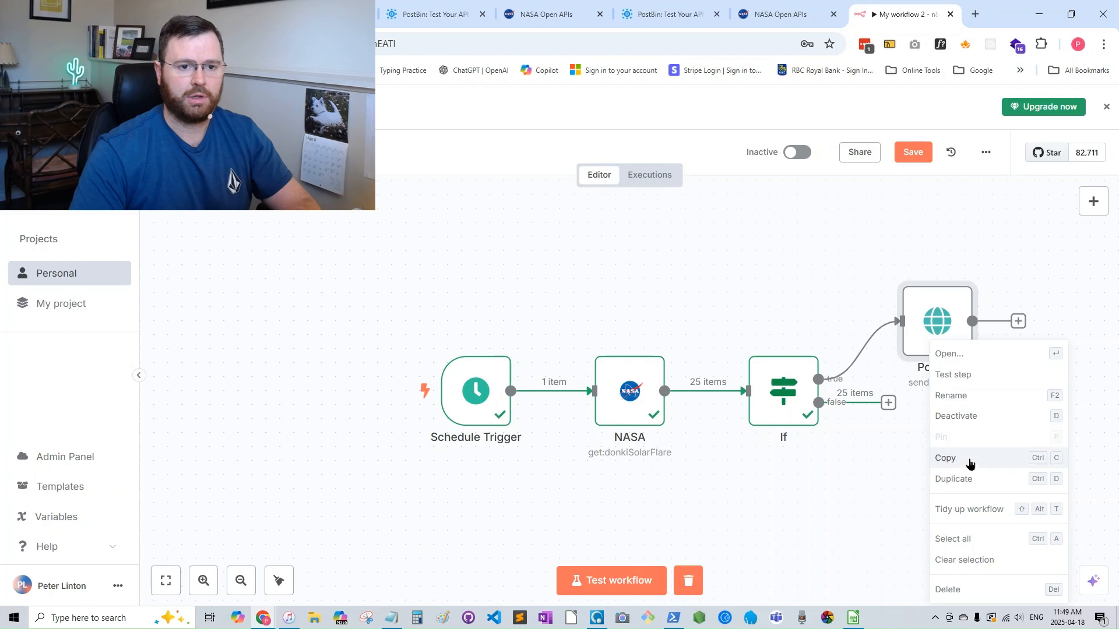
click(971, 479)
mouse_move(528, 451)
mouse_down()
mouse_move(752, 462)
mouse_move(999, 437)
mouse_move(947, 457)
mouse_up()
mouse_move(818, 403)
mouse_down()
mouse_move(887, 408)
mouse_move(887, 441)
mouse_up()
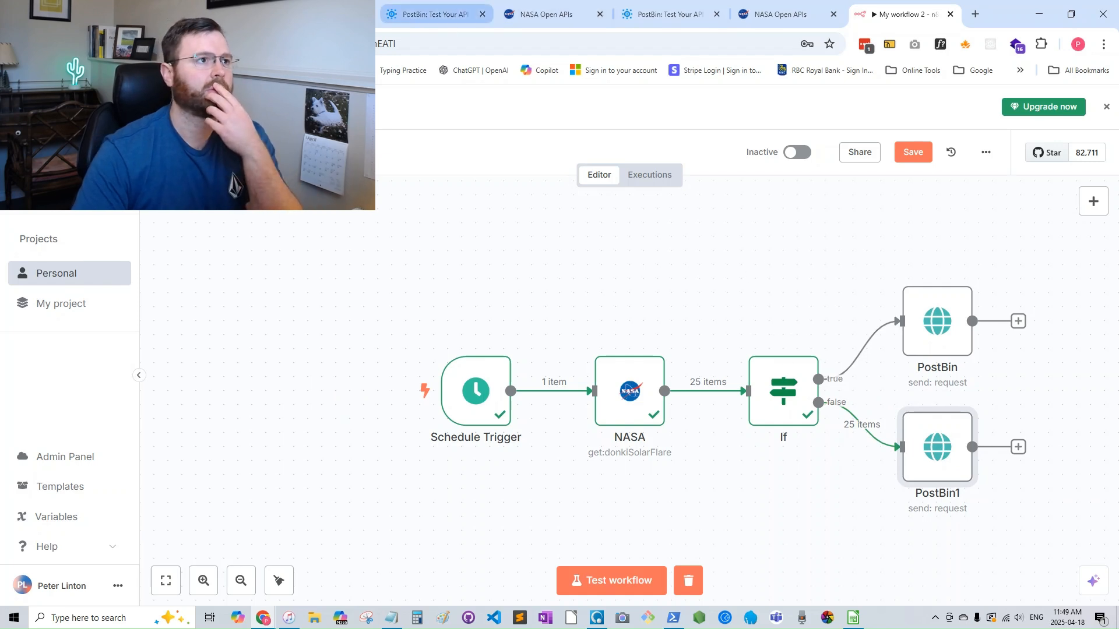
key(ctrl+s)
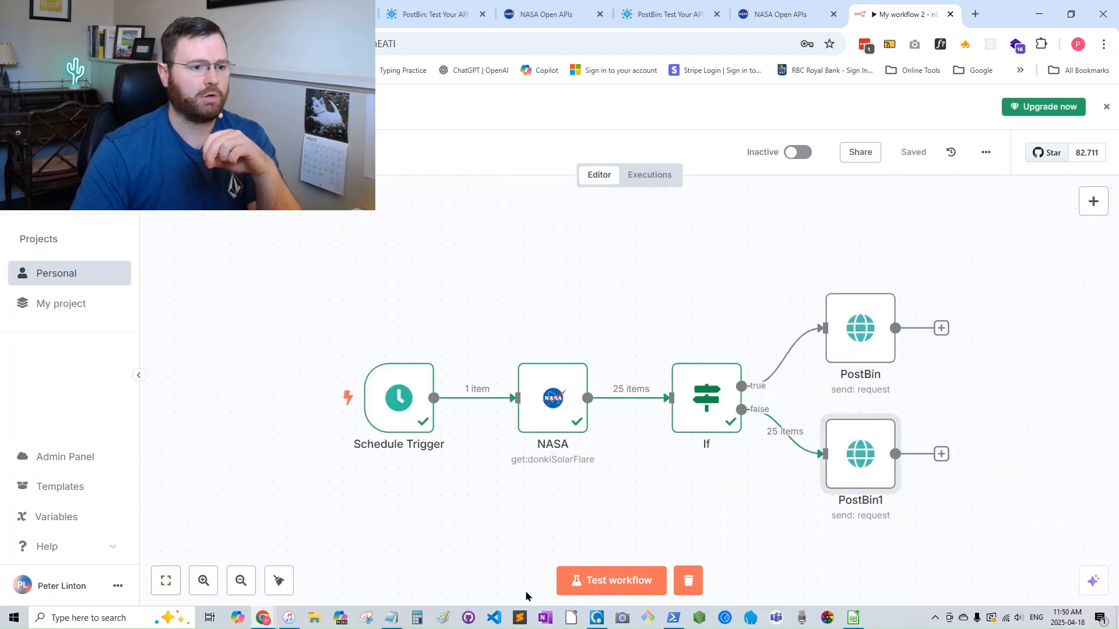
- Test the whole workflow and reload the PostBin bin page to check the timestamp of the first received request
click(605, 588)
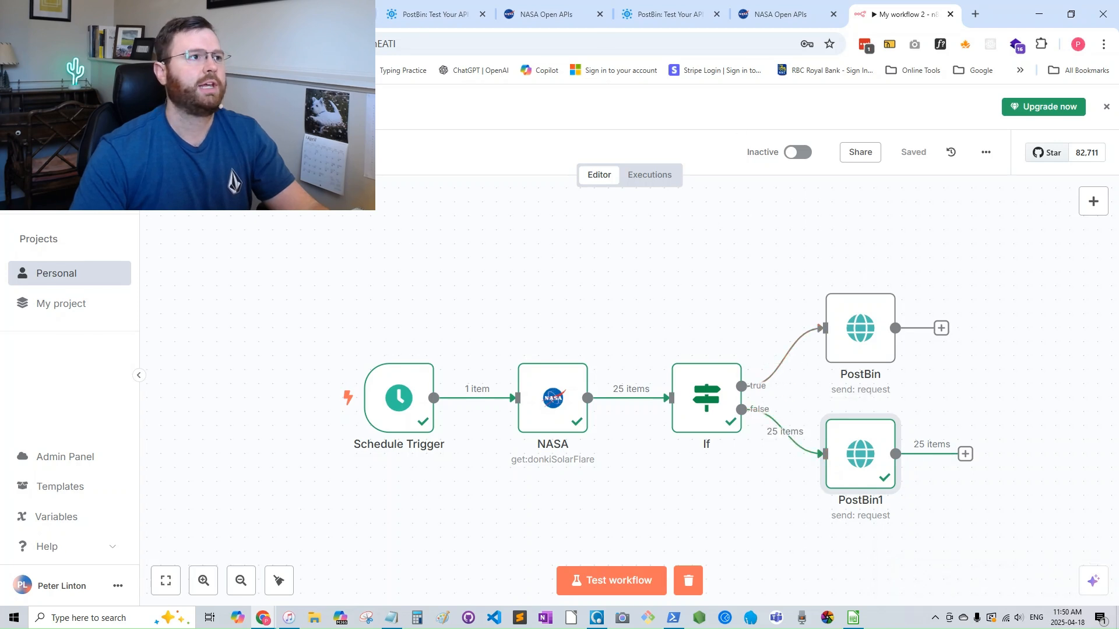
click(414, 16)
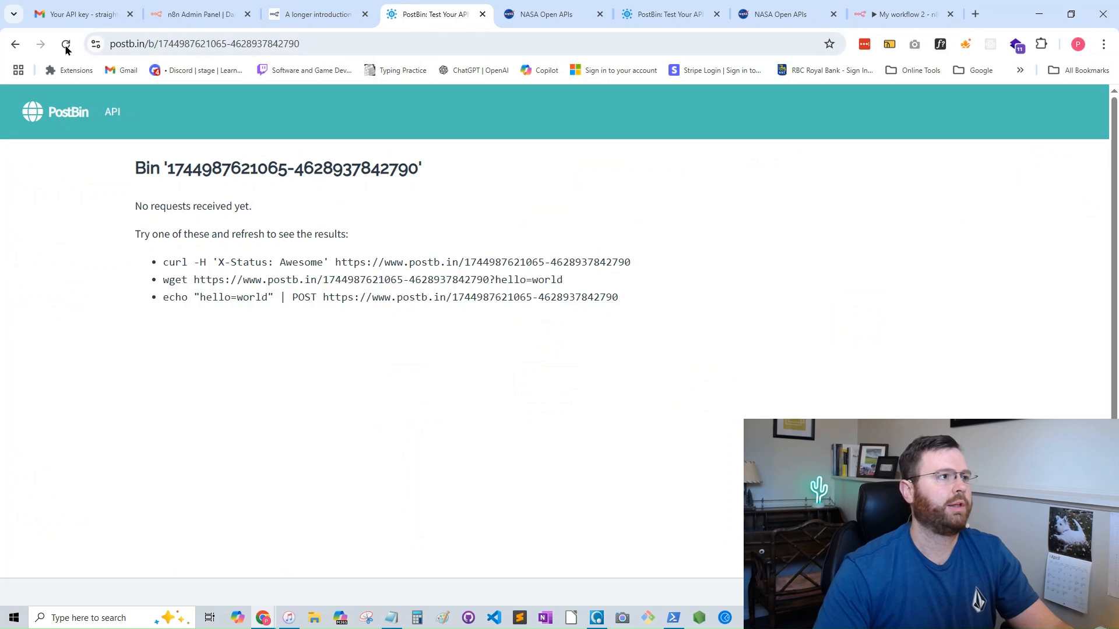
click(67, 47)
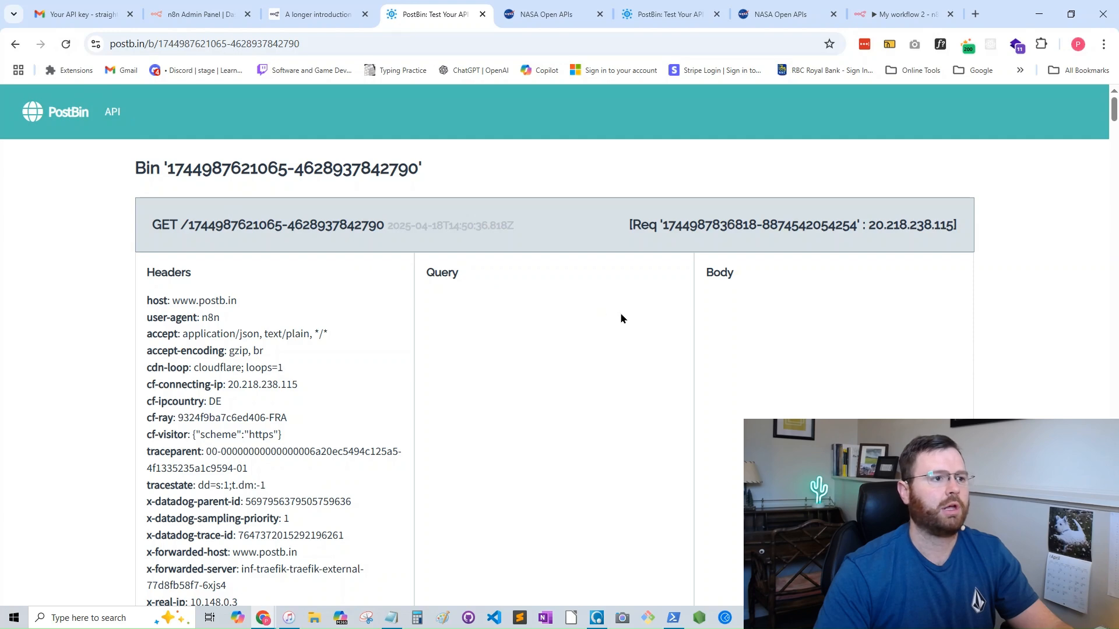
drag(514, 225, 387, 226)
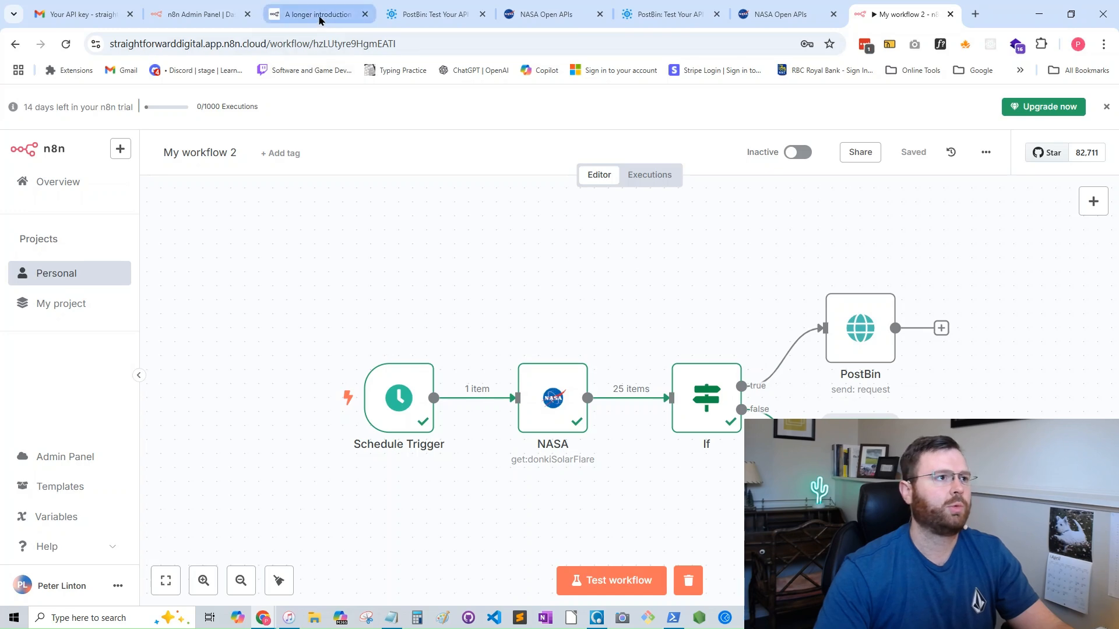
- Look through the headers, query and body of the requests received in the bin, and return to the workflow canvas
click(319, 15)
click(436, 14)
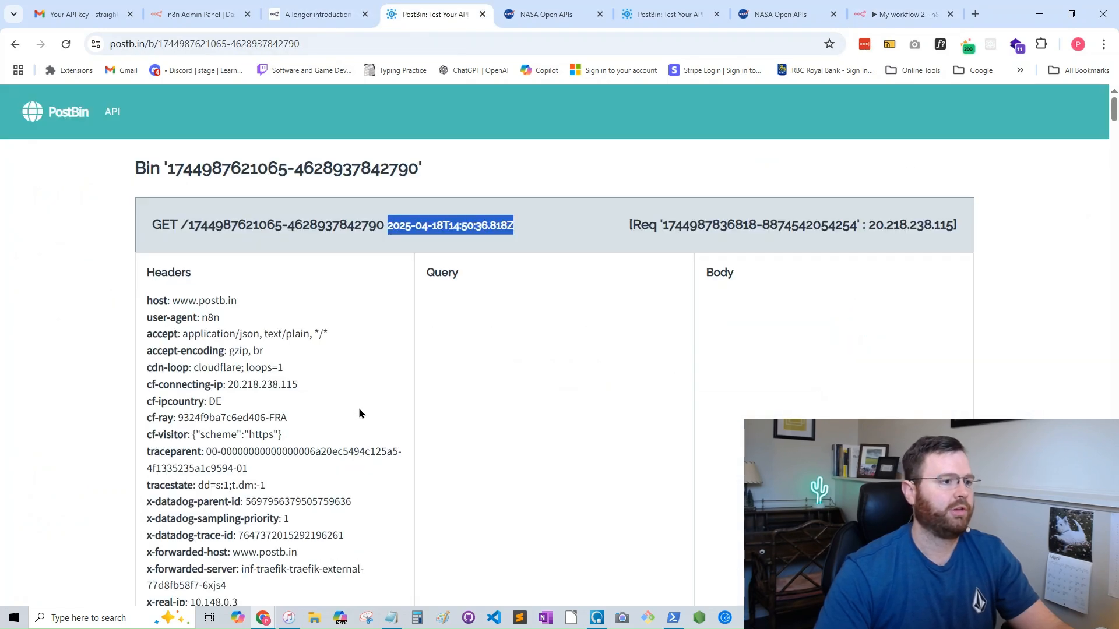
scroll(361, 411, down, 1)
scroll(359, 404, down, 5)
scroll(359, 405, up, 6)
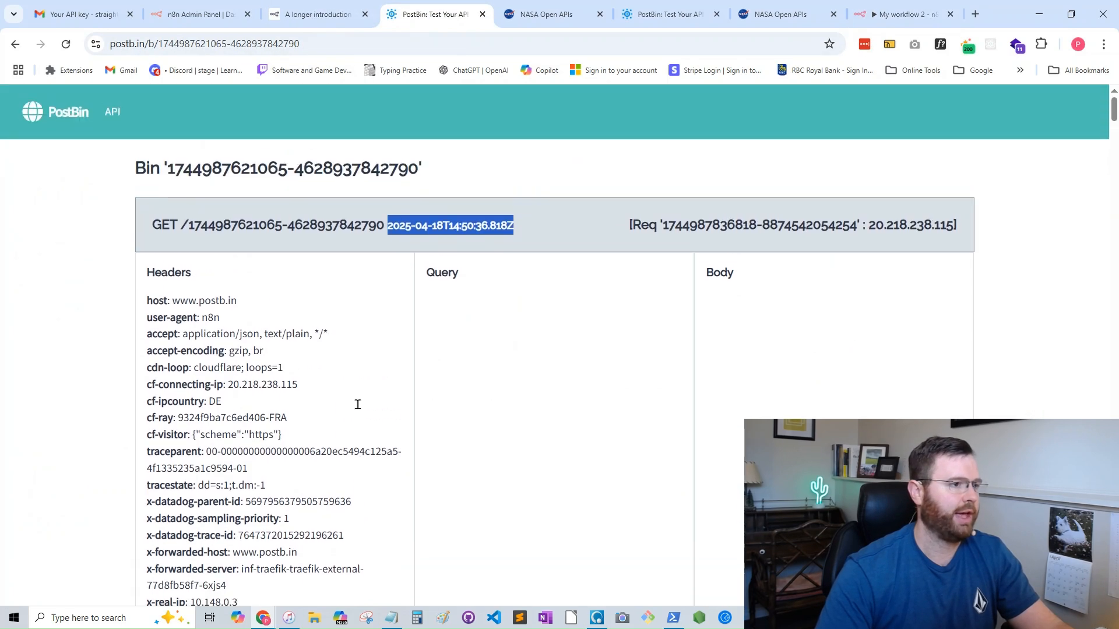
scroll(303, 394, down, 1)
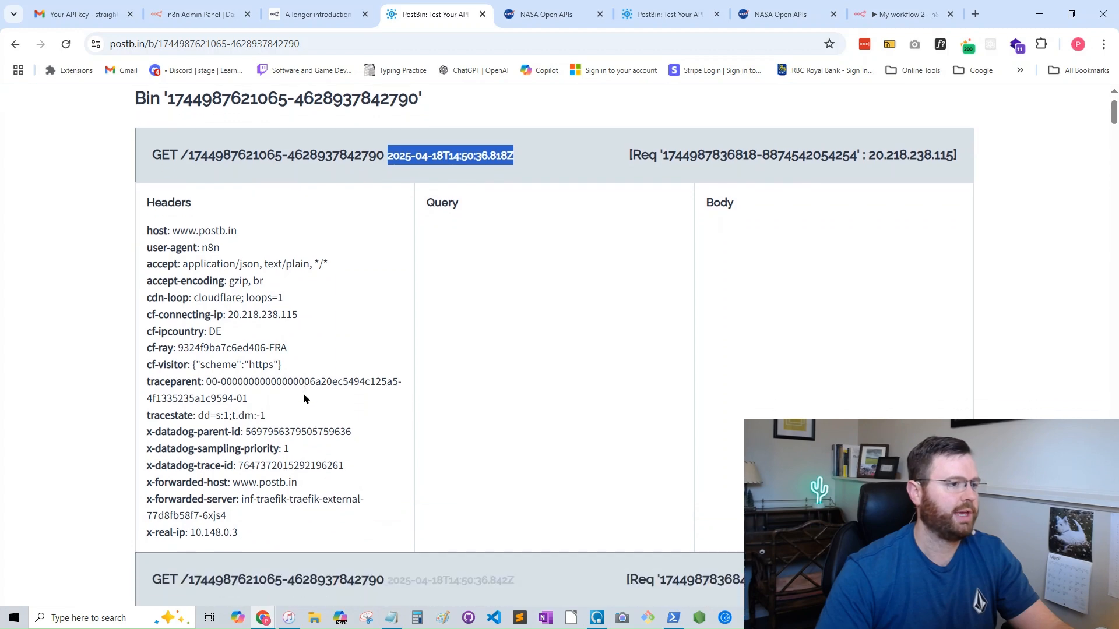
scroll(301, 400, down, 5)
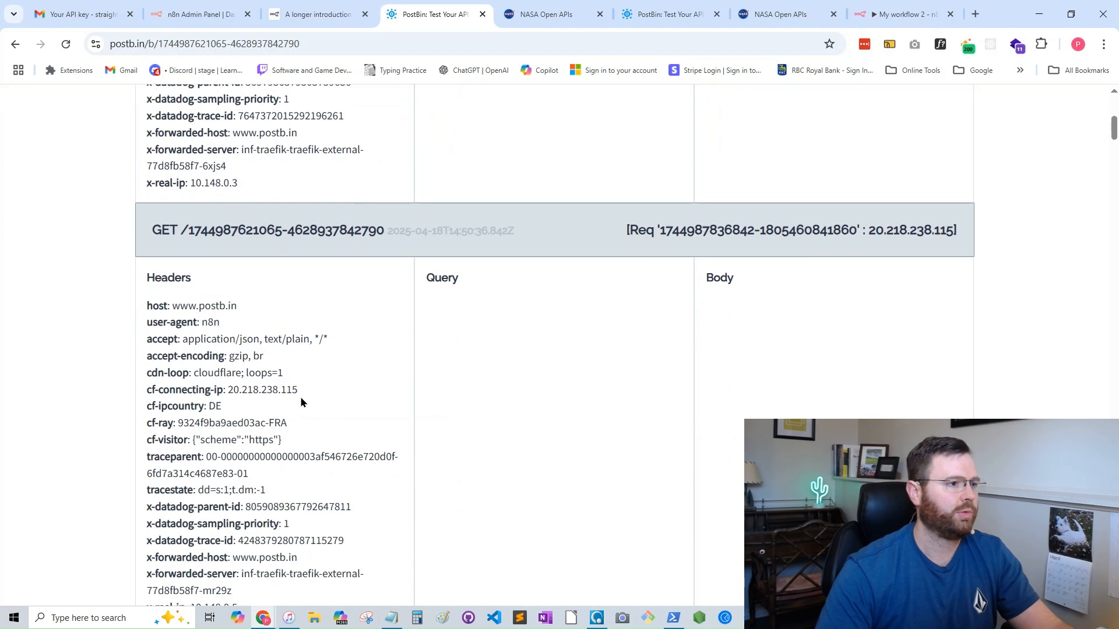
scroll(302, 402, down, 10)
scroll(302, 402, down, 15)
scroll(302, 402, down, 15)
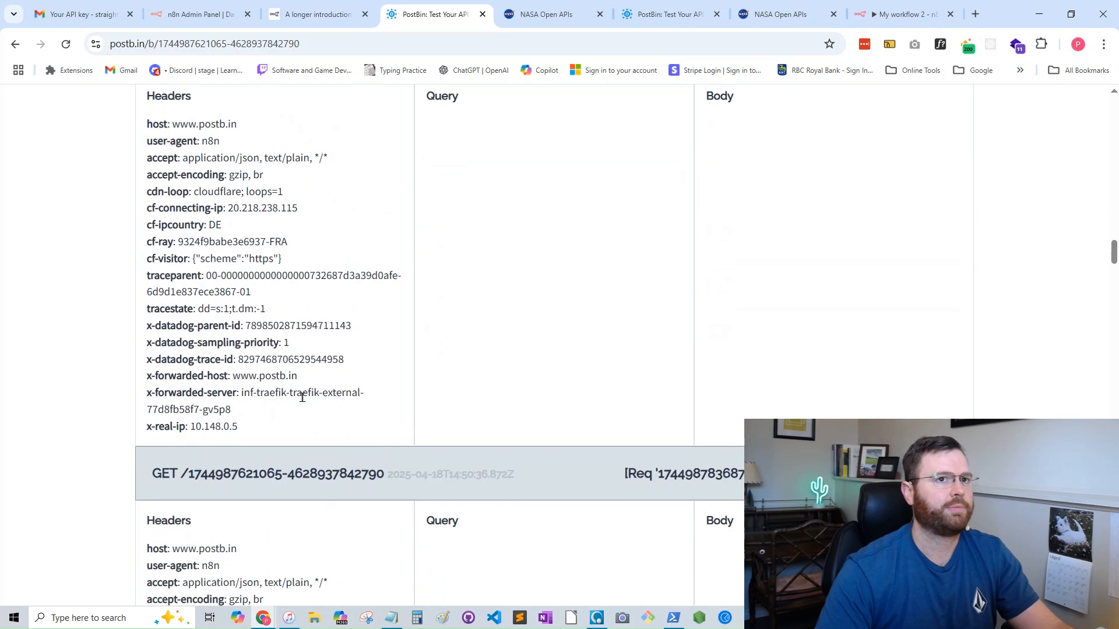
scroll(302, 397, down, 4)
click(903, 14)
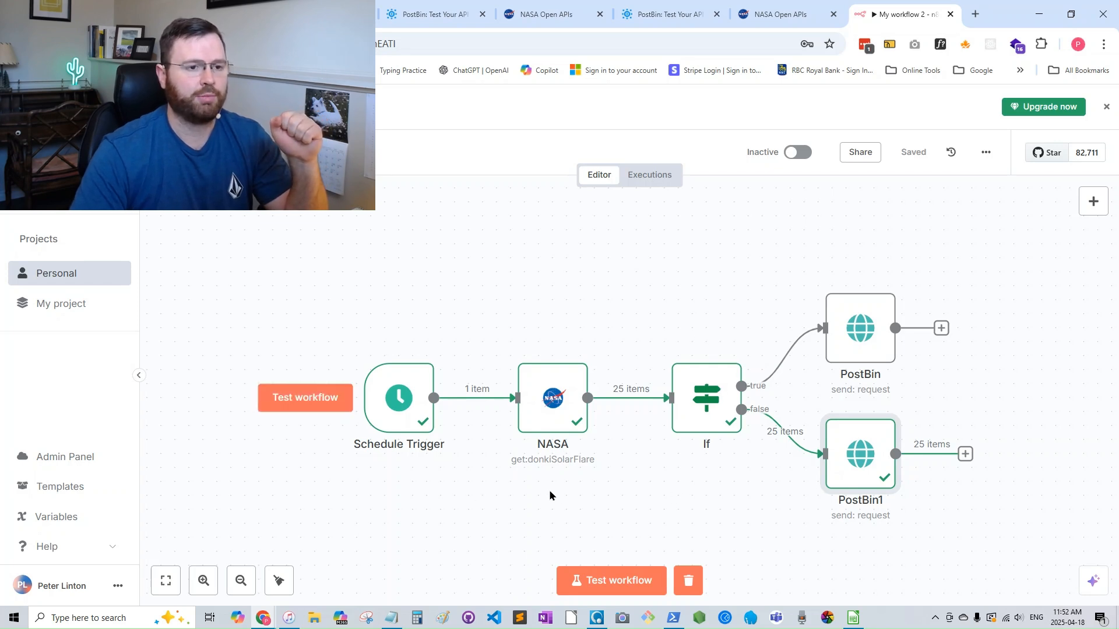
mouse_move(686, 432)
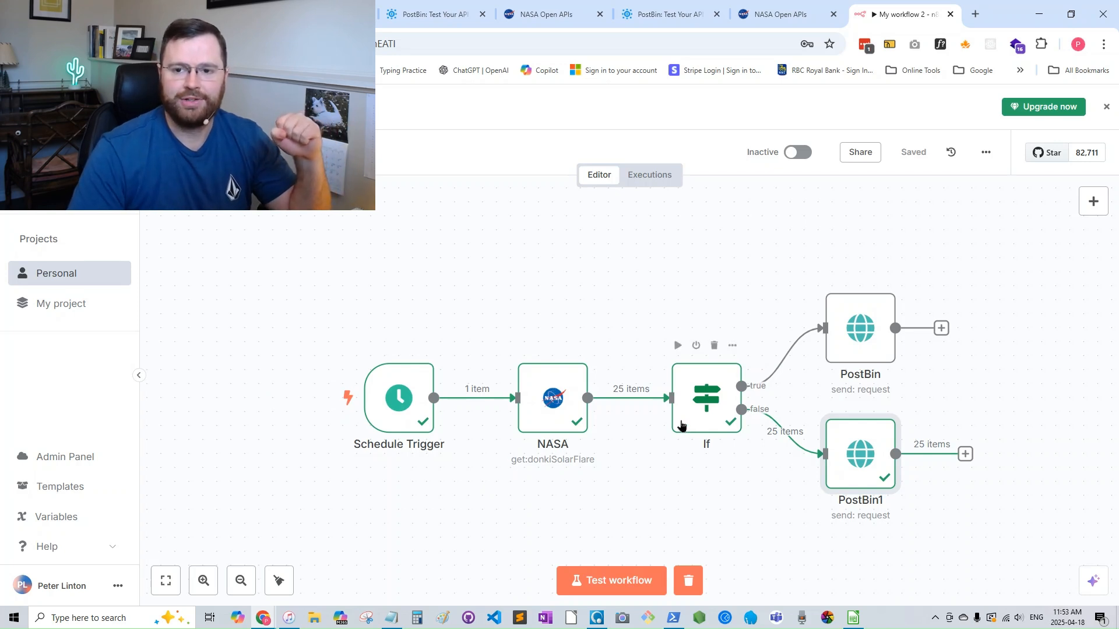
mouse_move(603, 406)
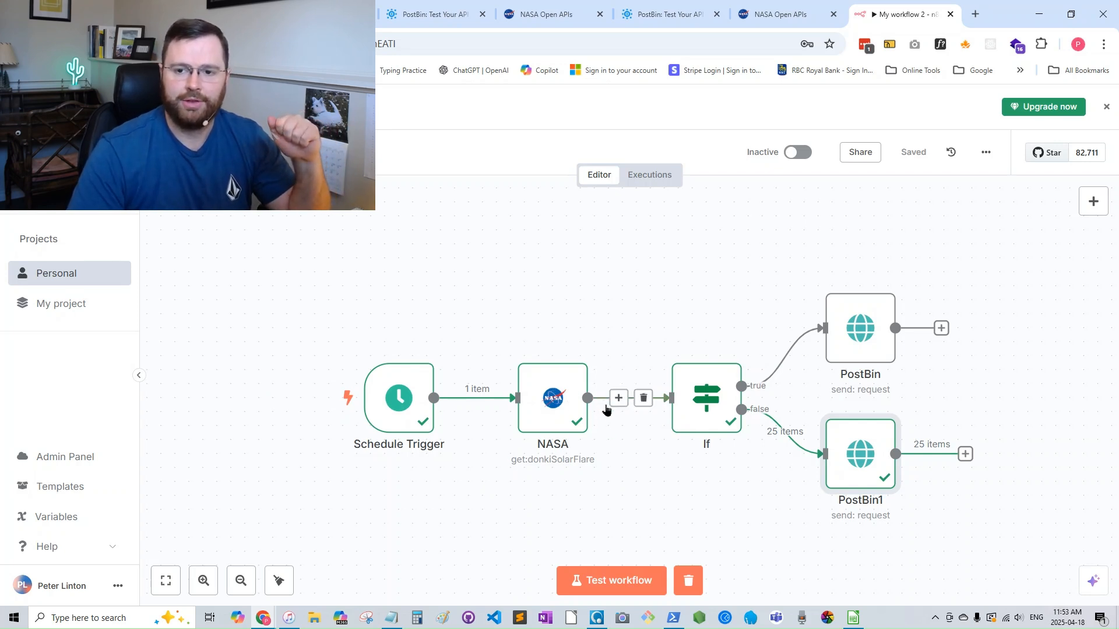